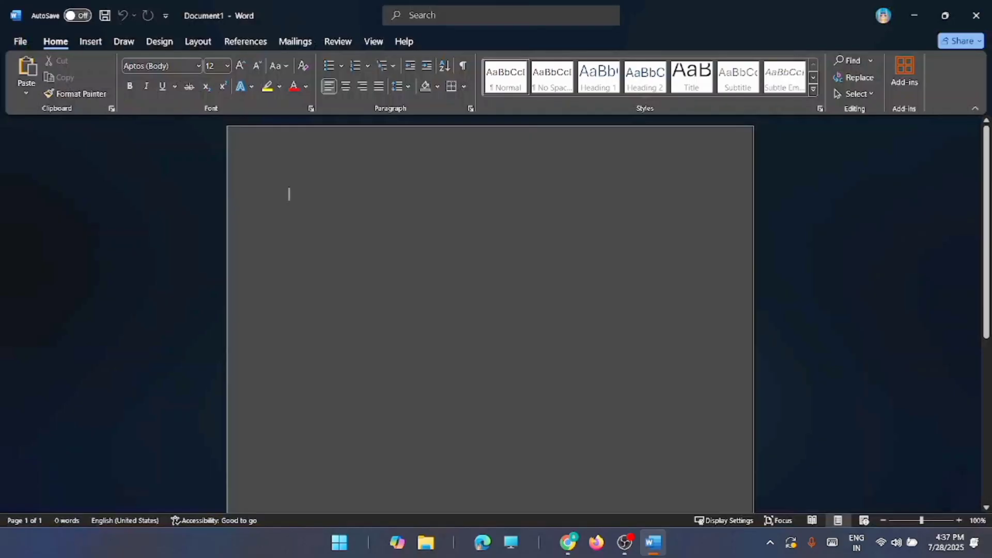
Step: Enter the text "WELCOME TO RINGBELL" in the blank Word document
type("WELCOME")
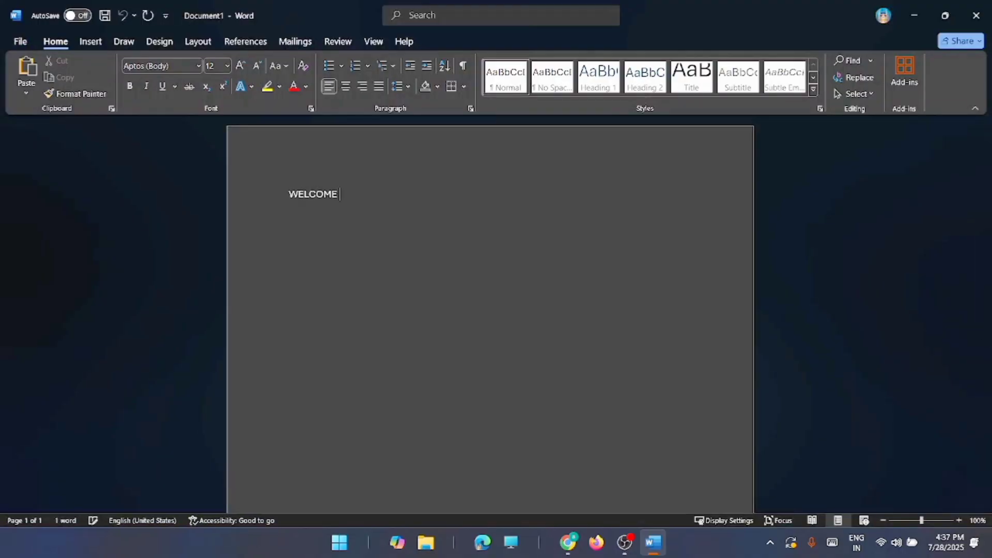
type(" TO")
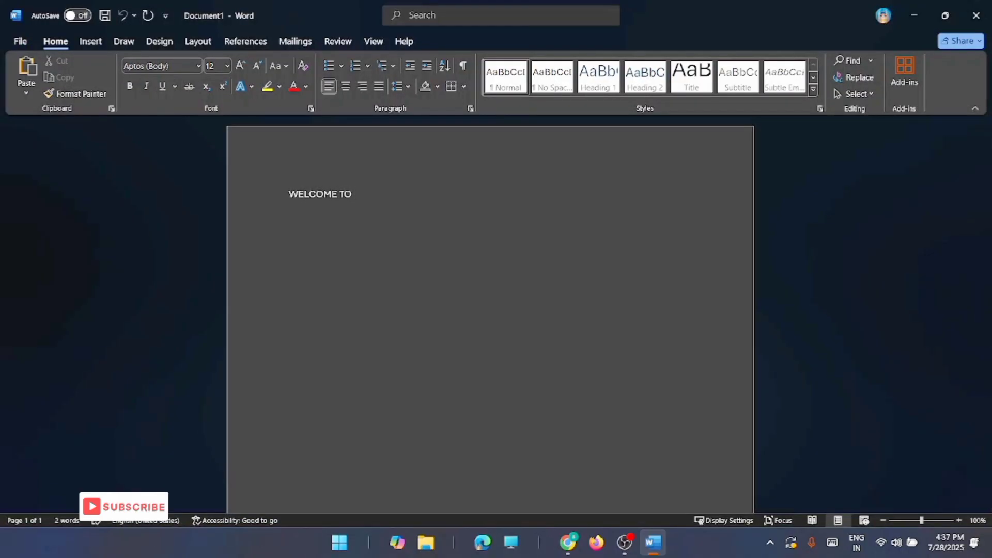
type(" RINGBELL")
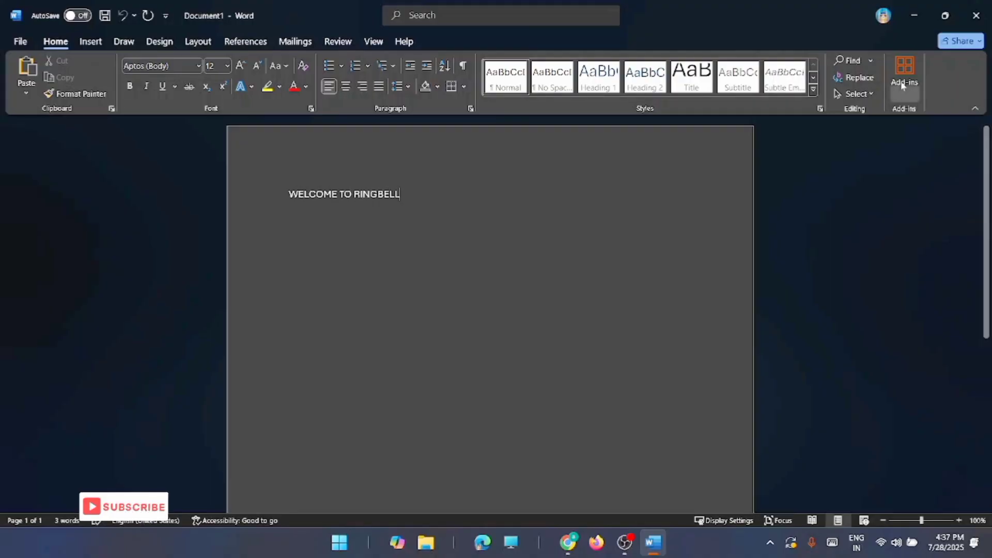
Step: Check the Office product and activation information on the account page, and close Word
left_click(20, 42)
left_click(54, 430)
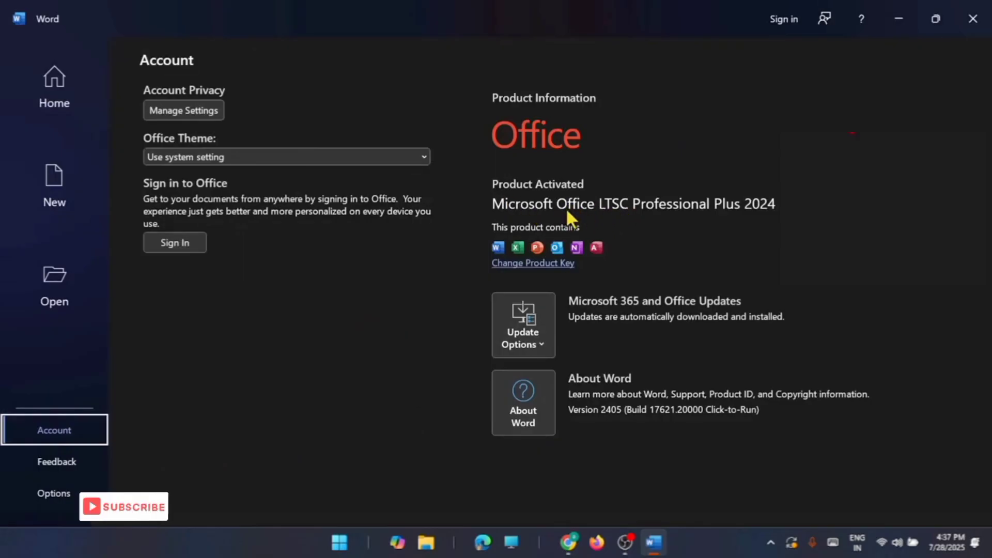
key("alt+F4")
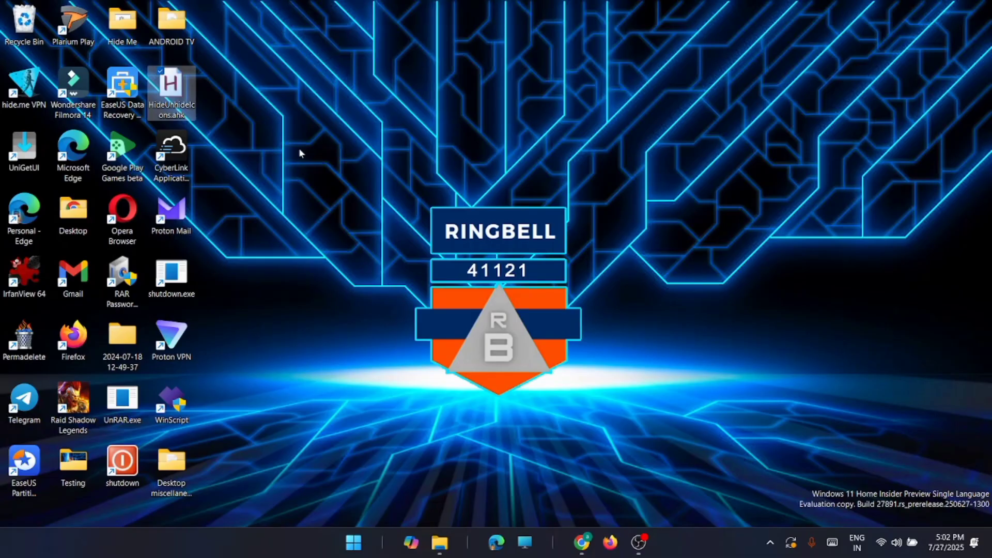
Step: Find Control Panel through the Windows search and open its Programs and Features page
left_click(300, 153)
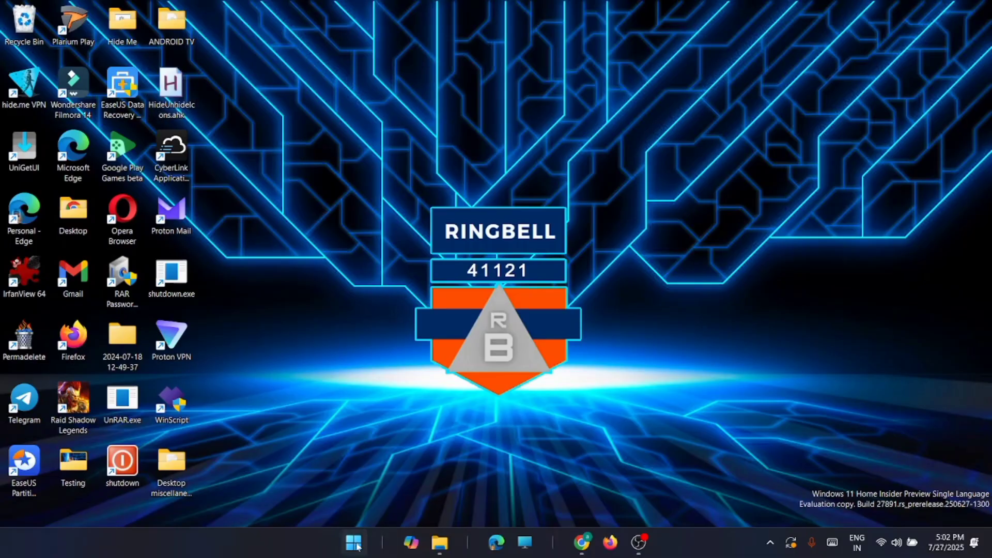
left_click(354, 542)
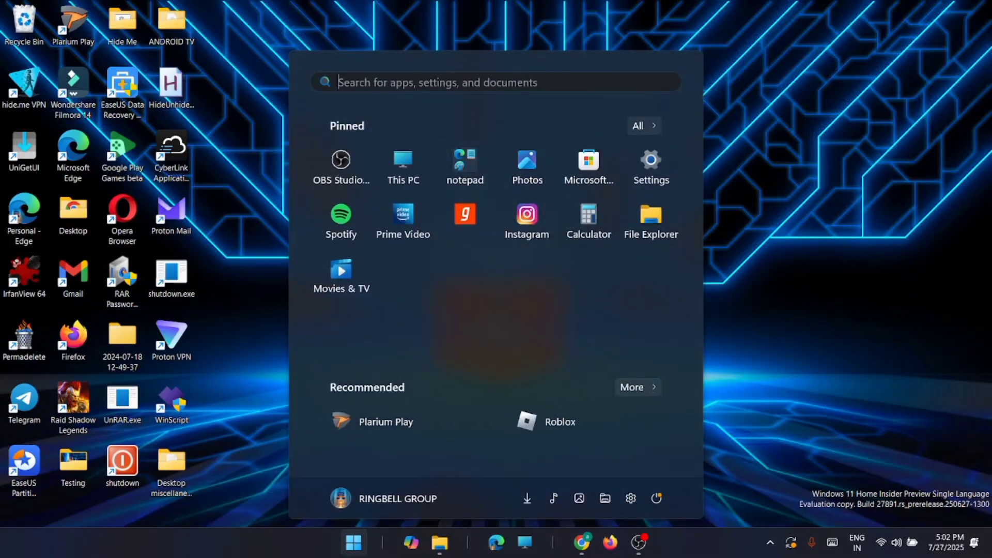
left_click(462, 85)
type("con")
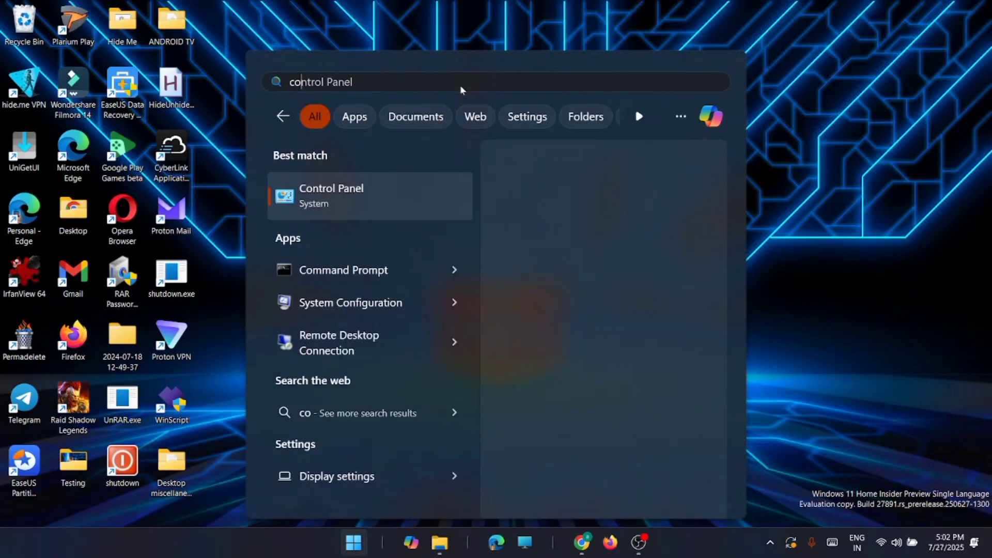
left_click(405, 184)
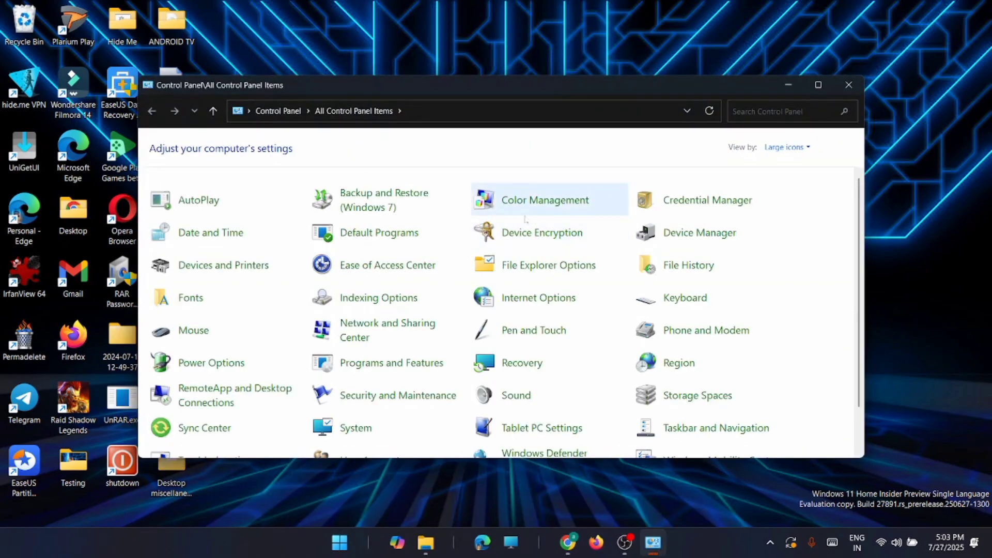
scroll(518, 231, "down", 1)
scroll(518, 231, "down", 1)
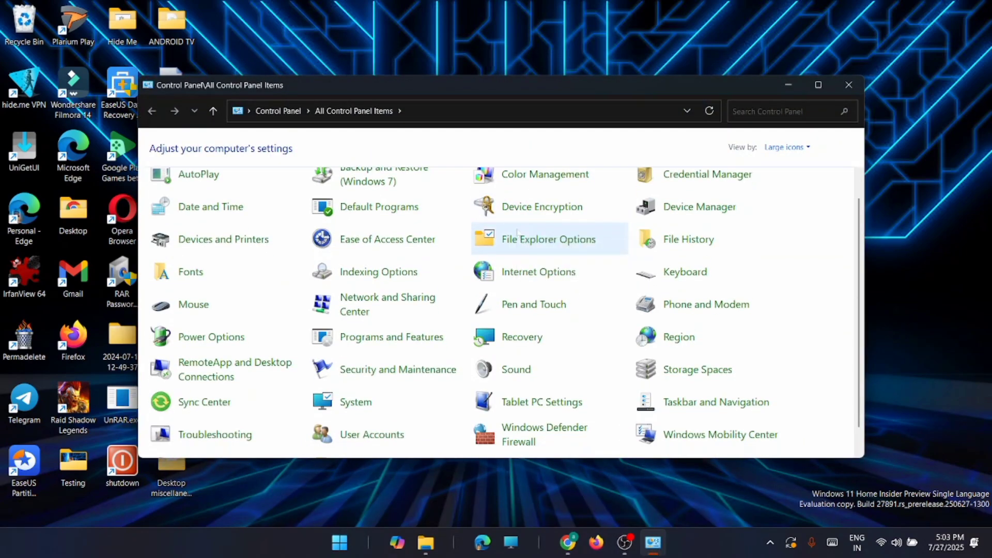
left_click(424, 337)
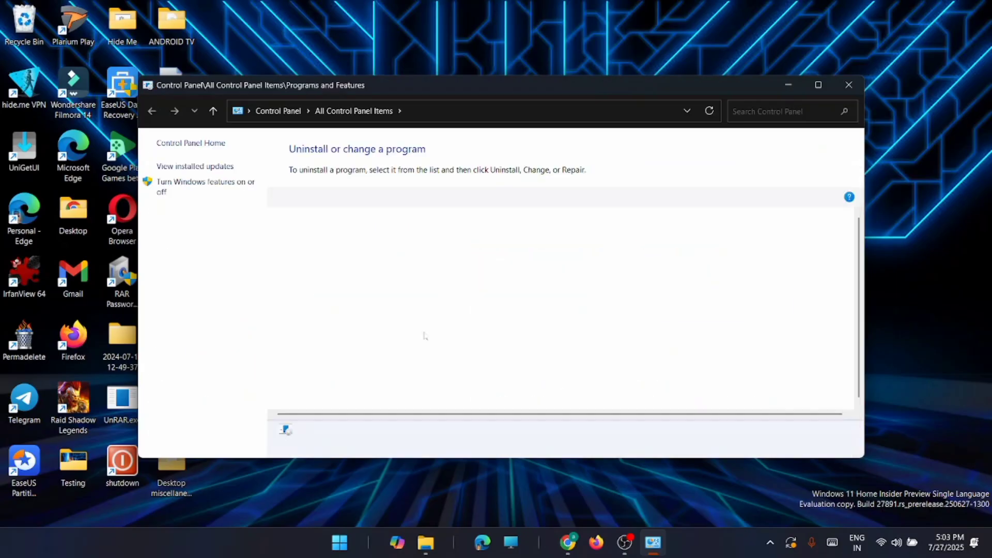
Step: Look through the list of installed programs, selecting Sweet Home 3D version 7.0.2 as an example to uninstall, and close Control Panel
scroll(549, 314, "down", 3)
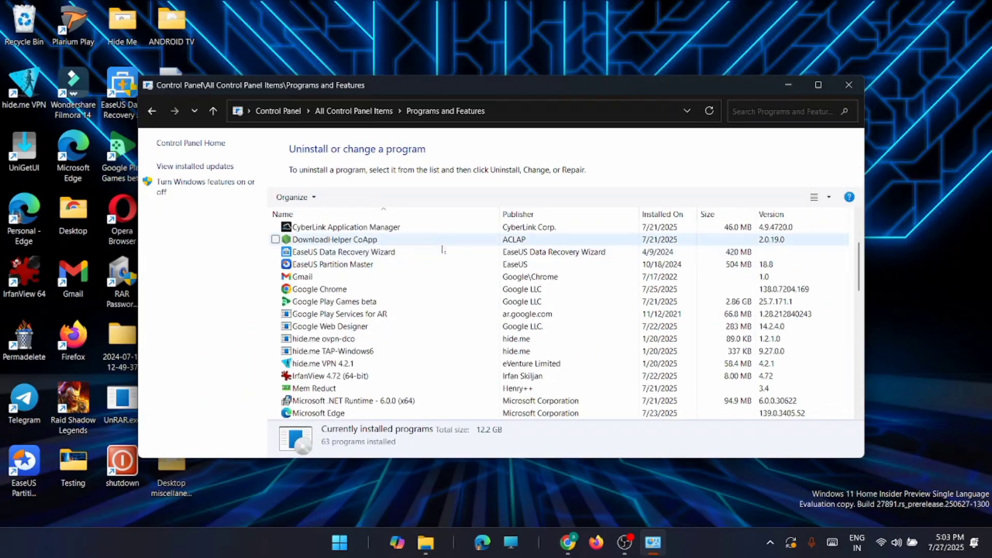
scroll(439, 256, "down", 1)
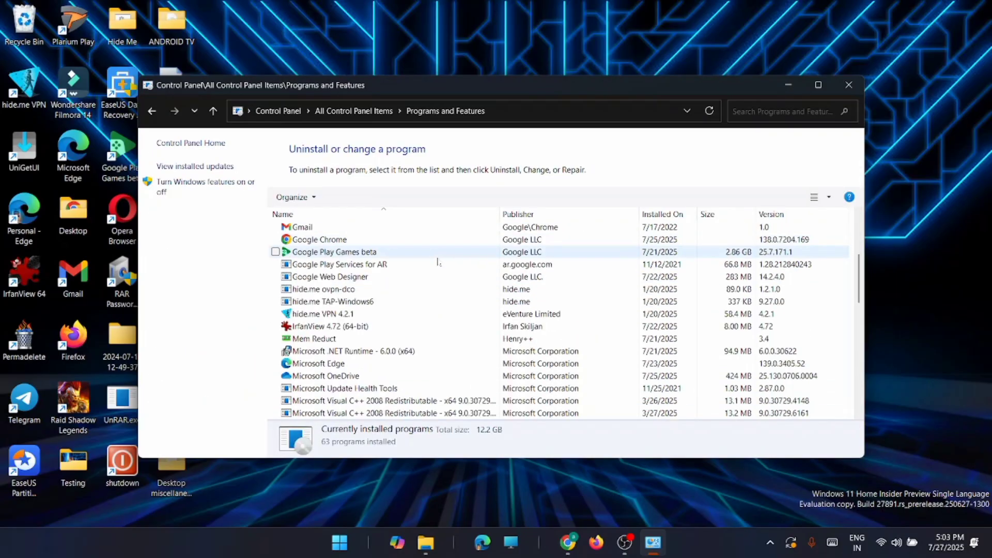
scroll(437, 262, "down", 10)
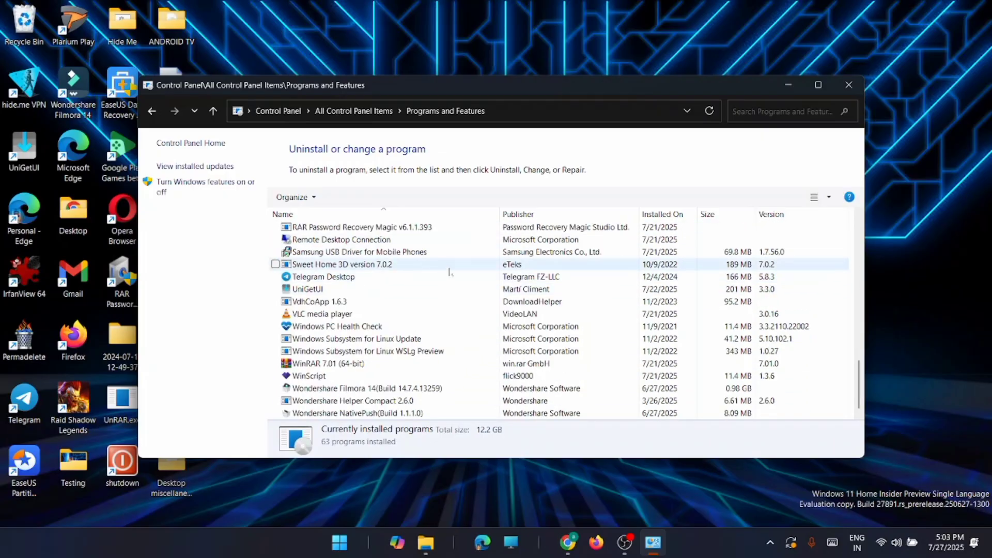
left_click(449, 264)
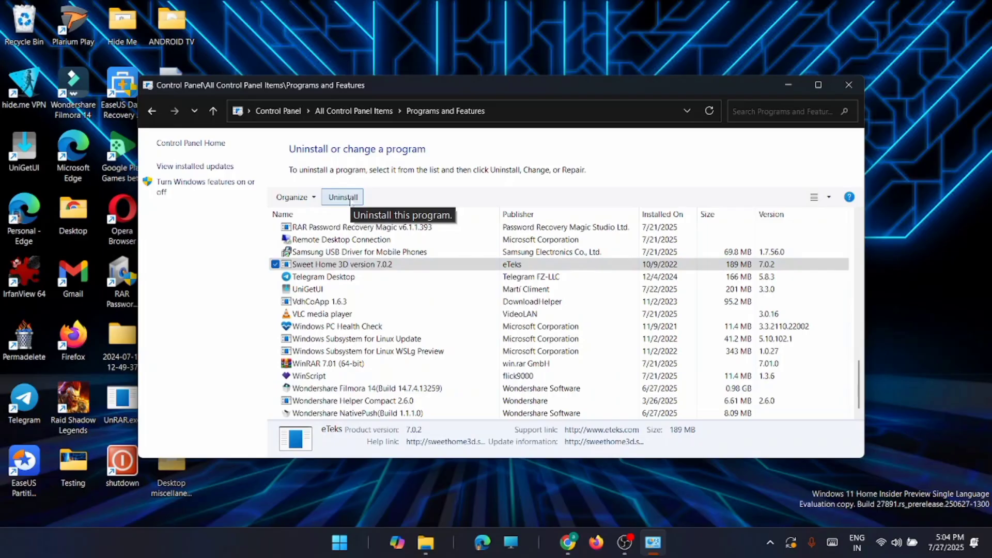
left_click(350, 200)
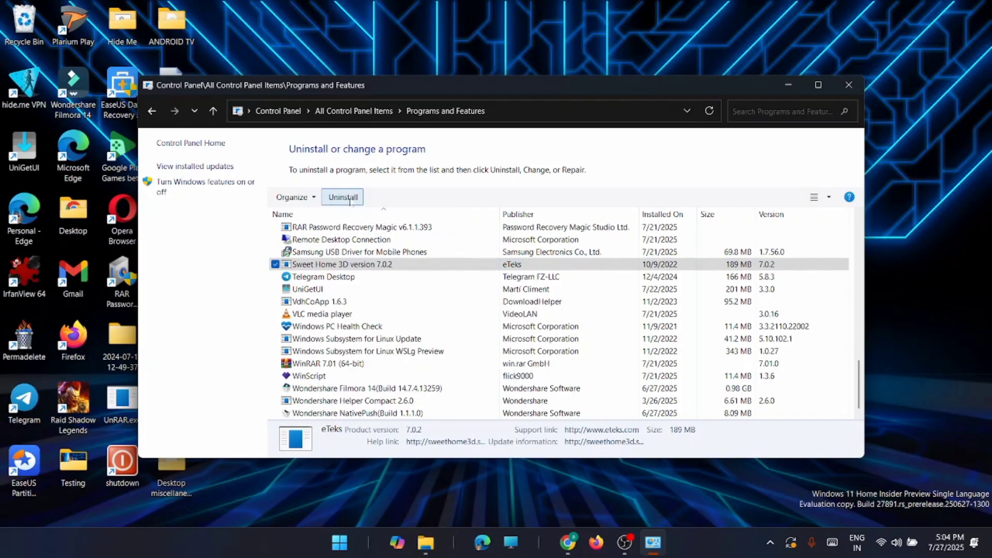
scroll(434, 359, "up", 5)
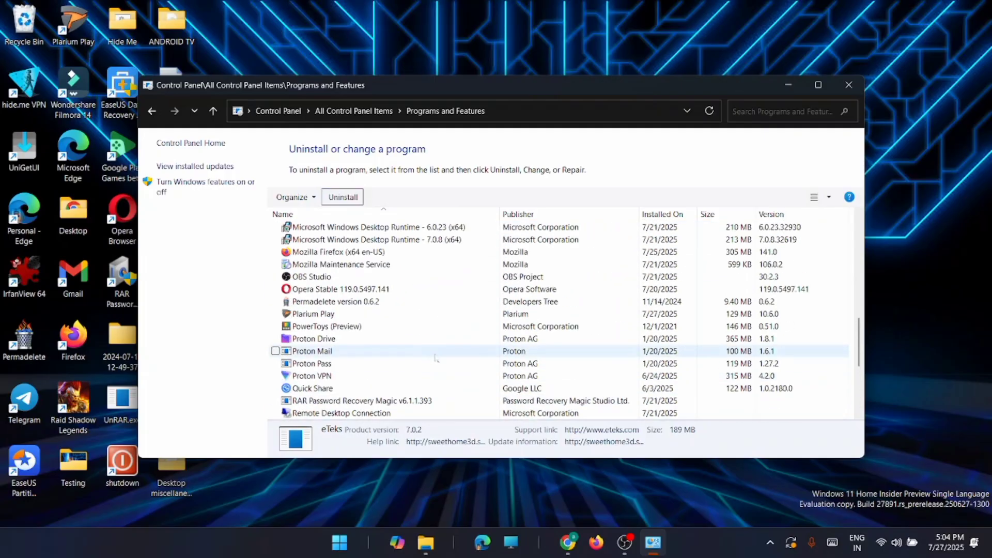
scroll(434, 359, "up", 9)
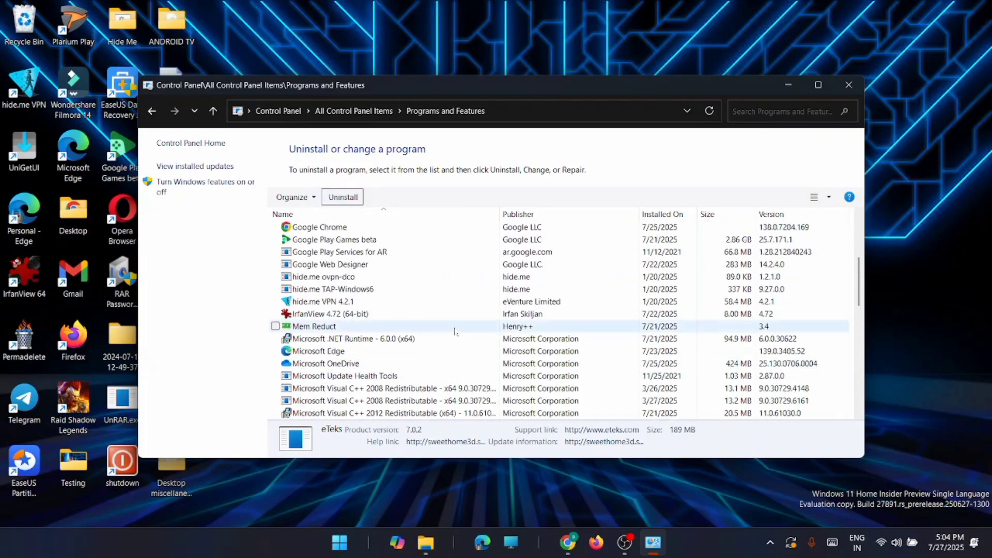
scroll(455, 332, "up", 5)
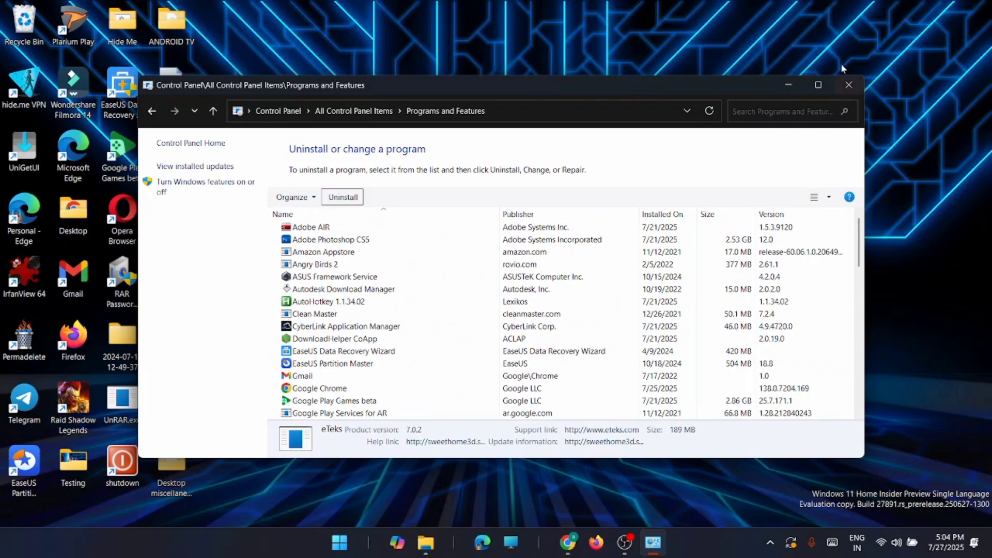
left_click(849, 84)
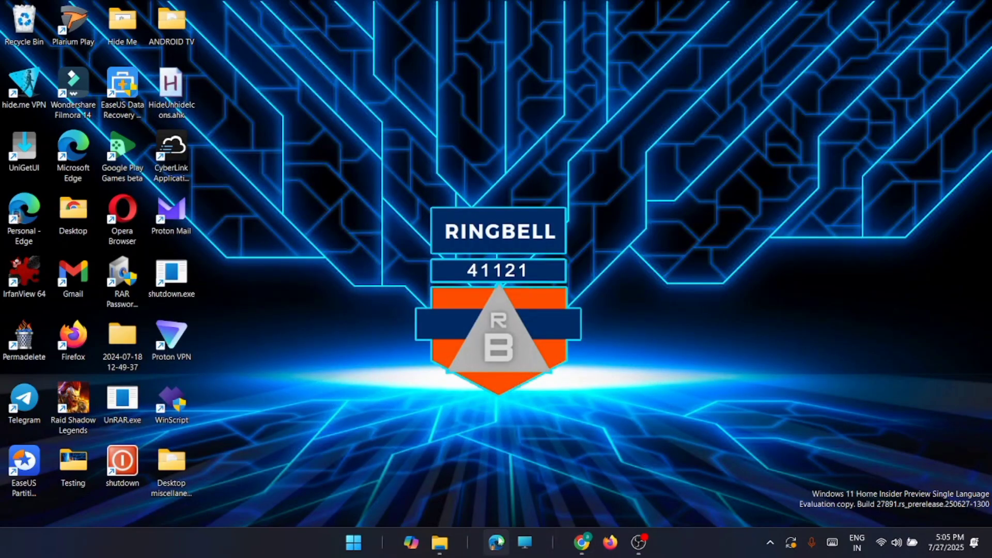
Step: Switch to Microsoft Edge and open the website config.office.com
left_click(498, 543)
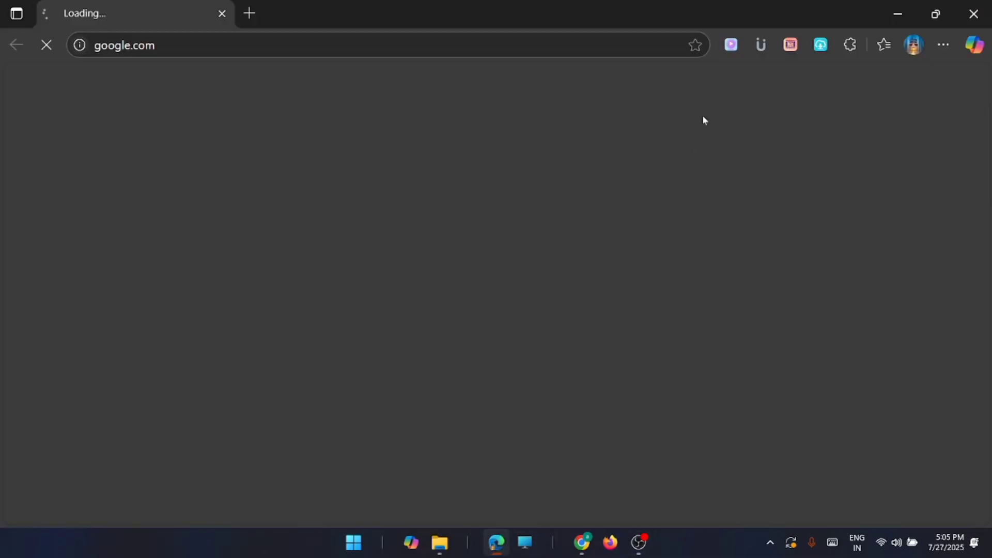
key("ctrl+l")
key("BackSpace")
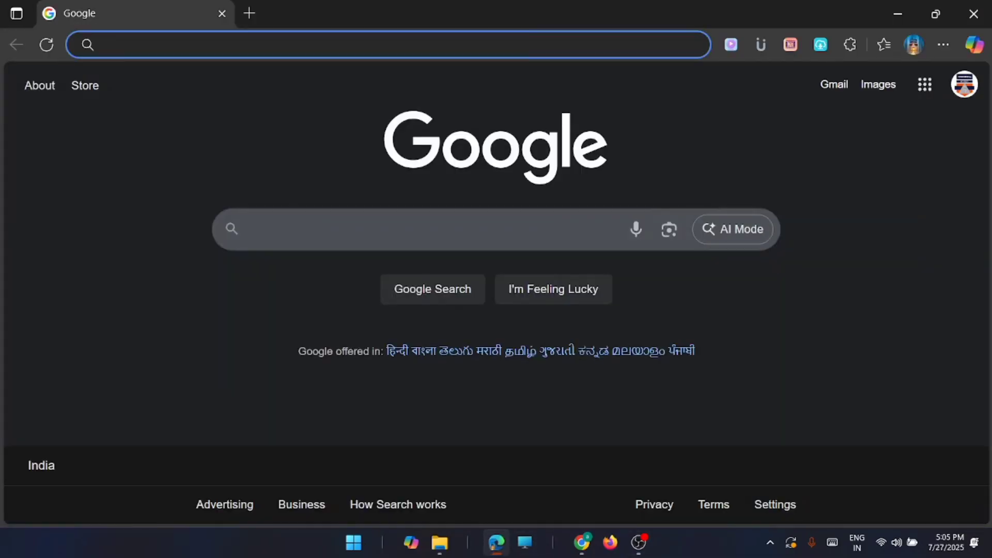
type("confi")
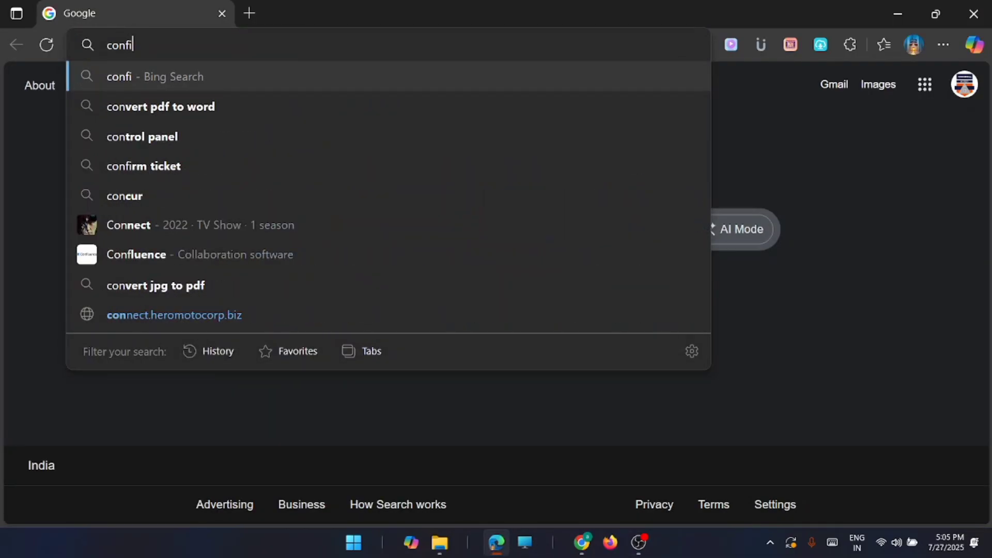
type("g.")
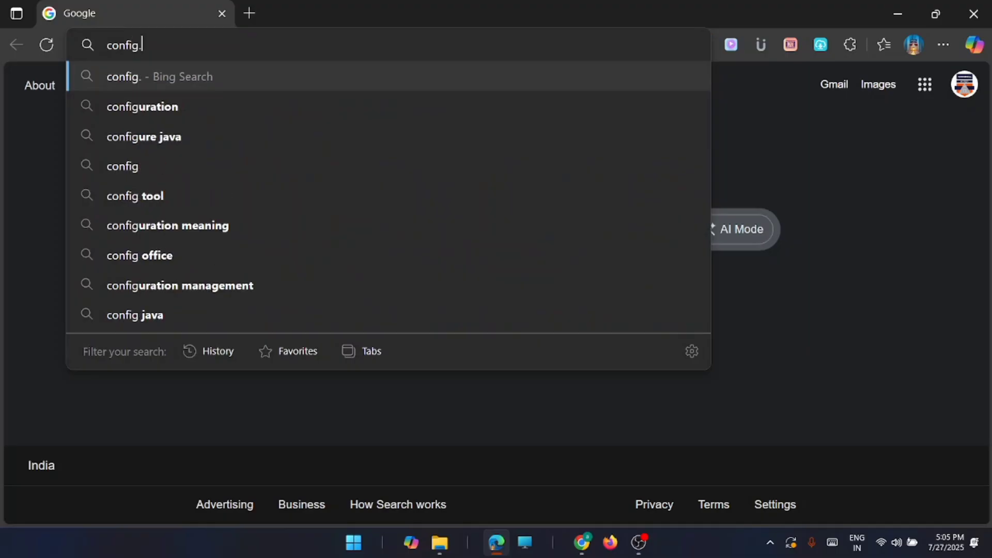
type("offic")
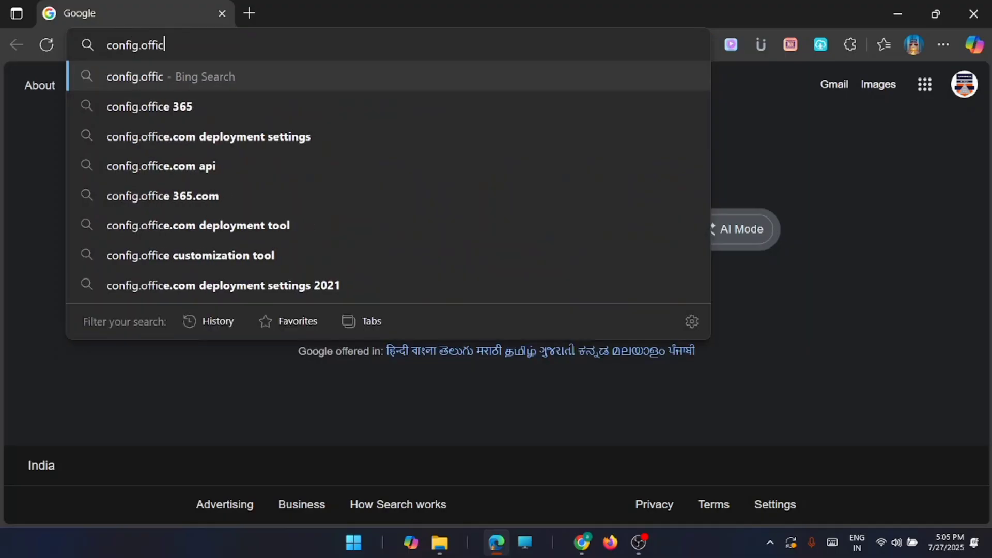
type("e.com")
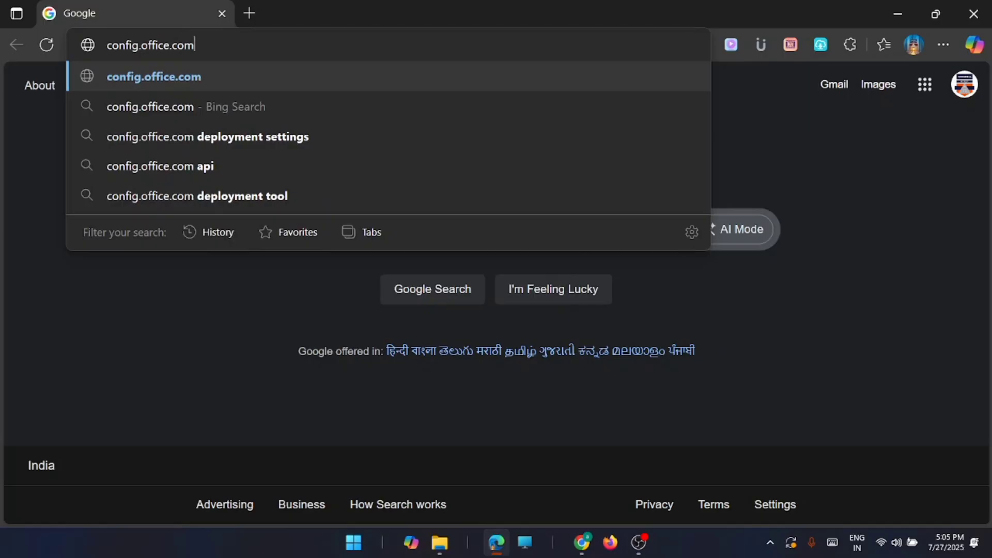
key("Return")
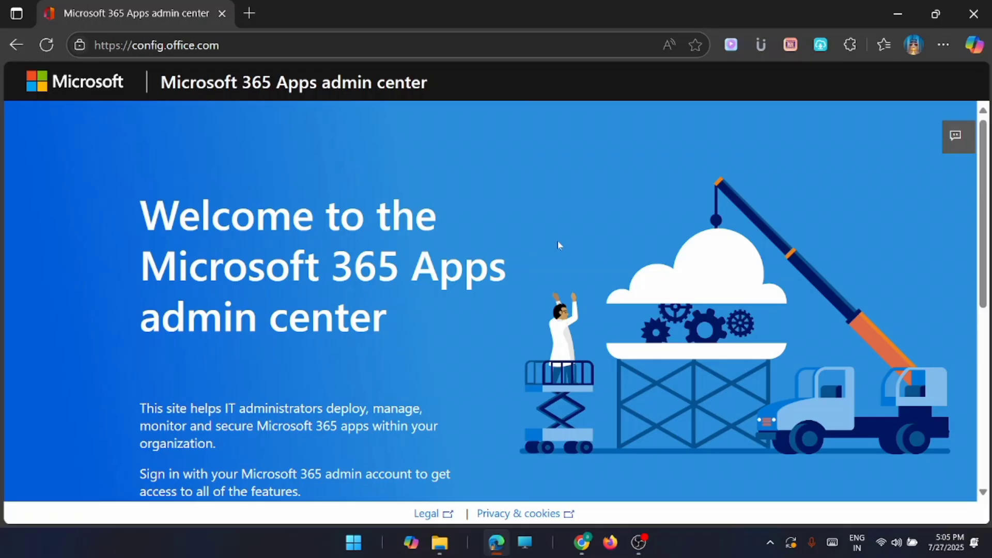
Step: Start creating a new Office deployment configuration without signing in
scroll(557, 241, "down", 5)
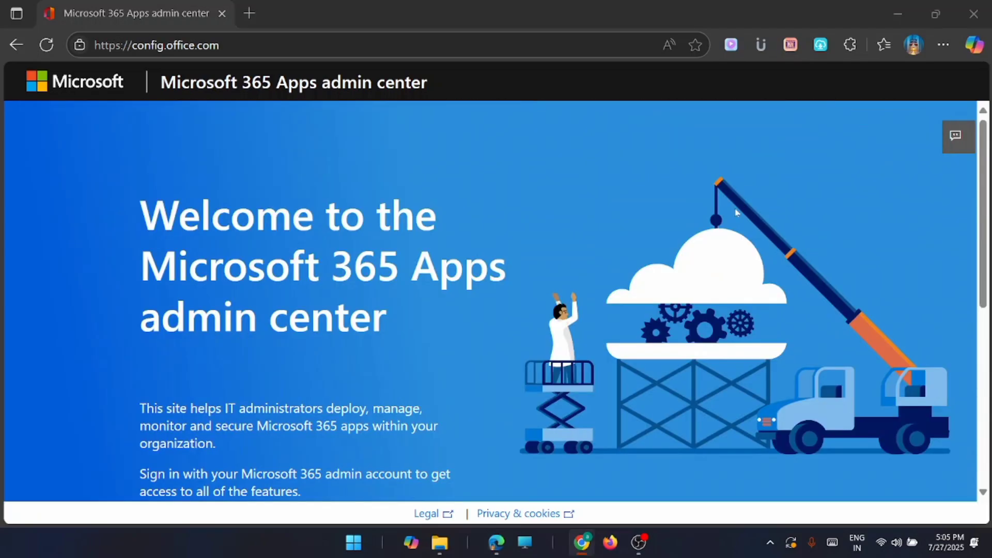
scroll(743, 217, "down", 5)
scroll(743, 234, "down", 2)
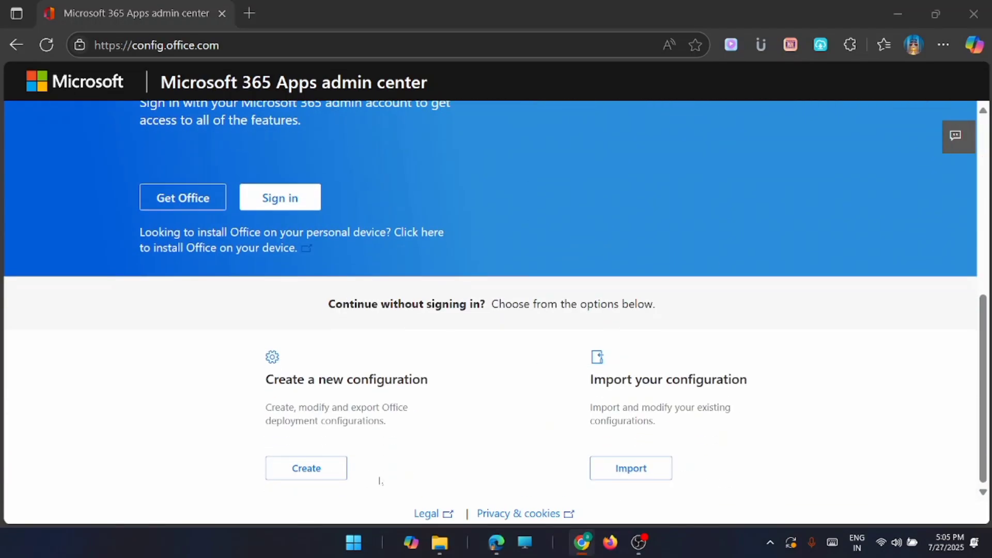
left_click(308, 470)
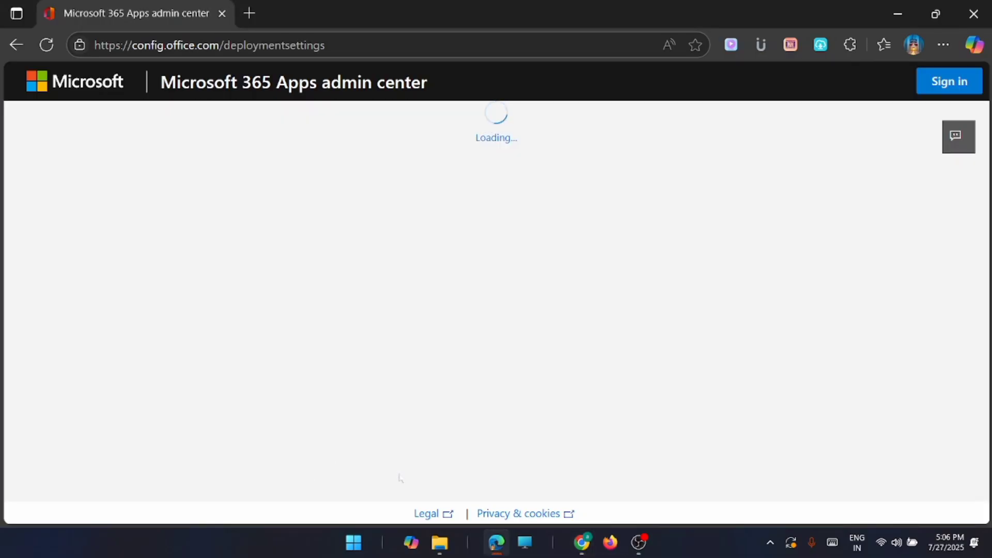
Step: Choose 64-bit as the architecture to deploy in the products and releases settings
scroll(587, 316, "down", 2)
scroll(543, 283, "up", 1)
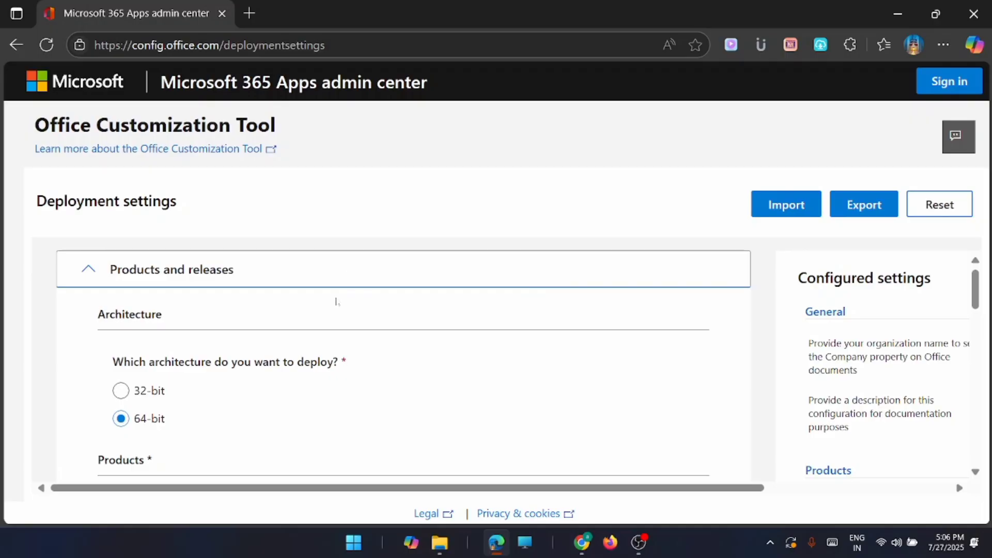
scroll(326, 333, "down", 1)
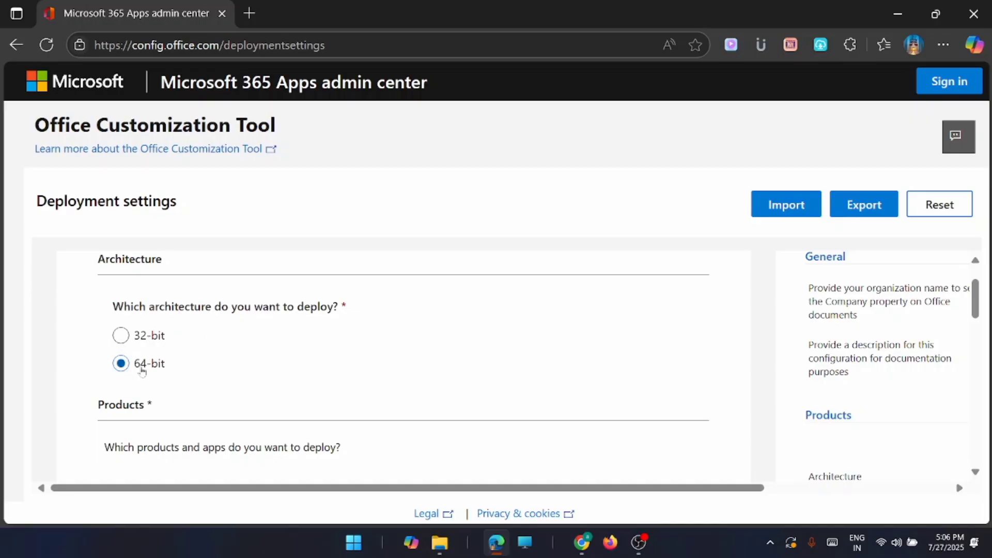
left_click(121, 336)
left_click(121, 364)
Step: Choose Office LTSC Professional Plus 2024 - Volume License as the Office suite to deploy
scroll(360, 323, "down", 3)
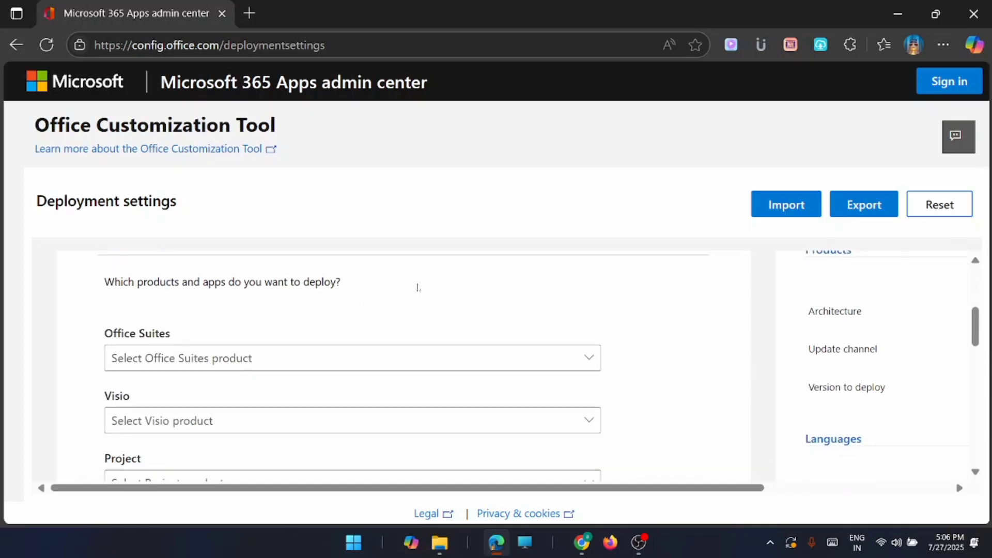
scroll(417, 287, "down", 1)
left_click(312, 309)
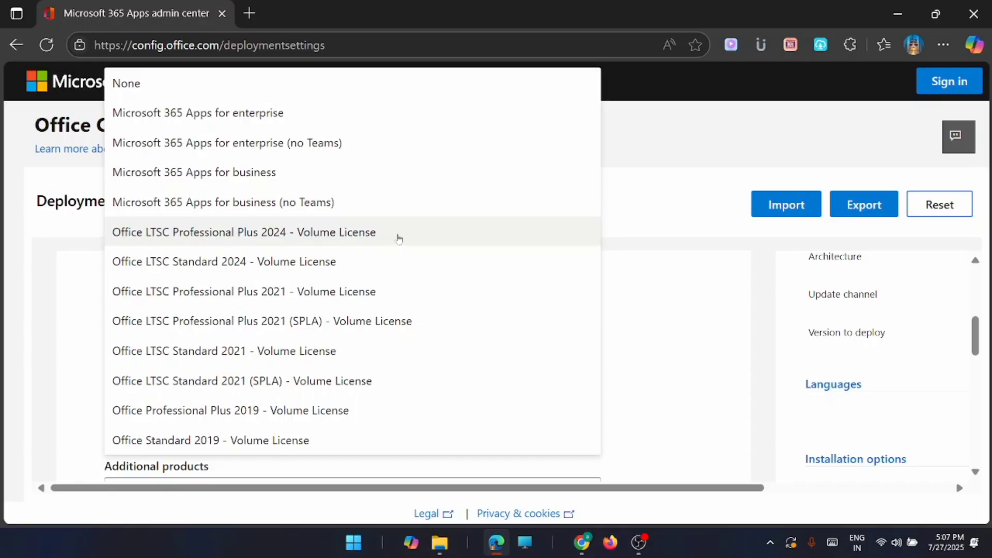
left_click(399, 239)
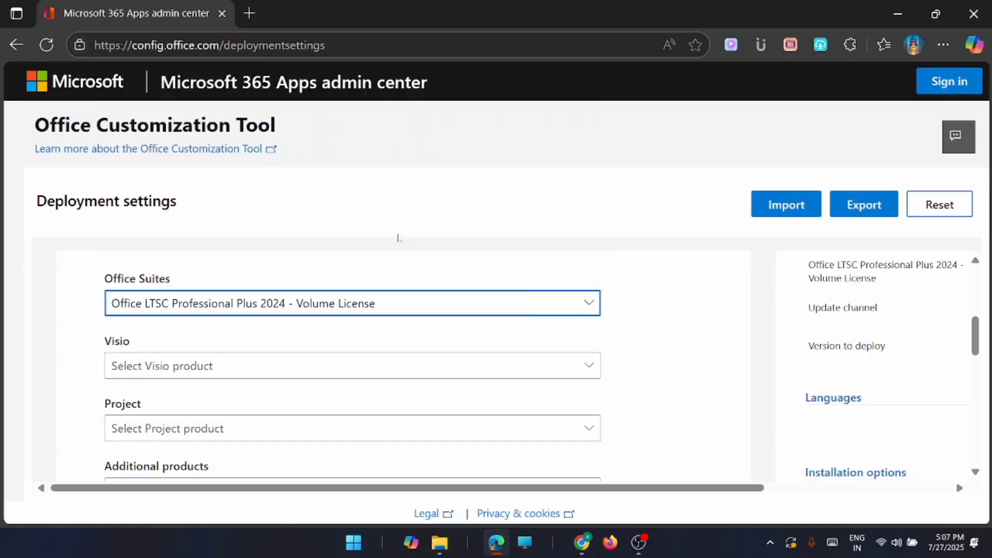
Step: Exclude Access from the apps deployed with Office LTSC Professional Plus 2024
key("alt+Tab")
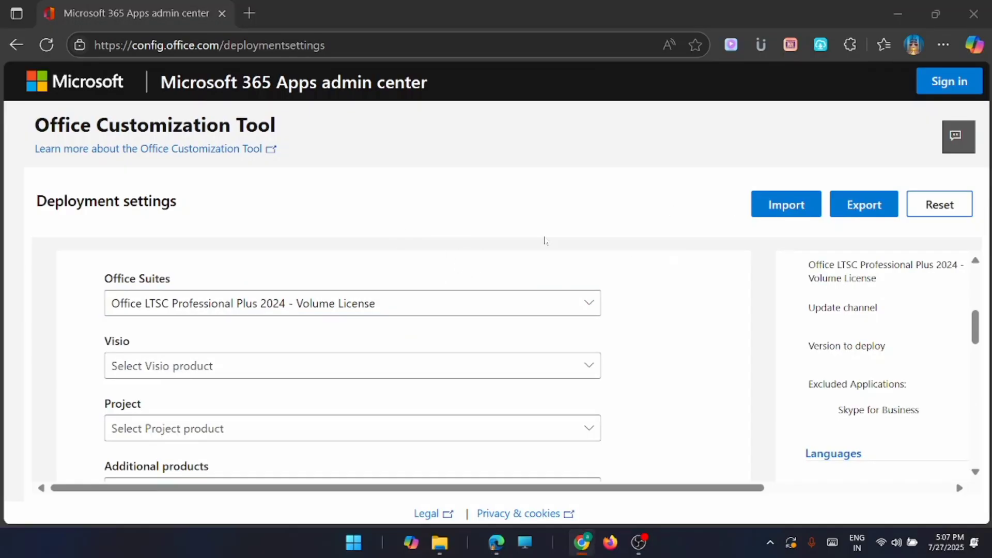
left_click(486, 257)
scroll(488, 258, "down", 3)
scroll(491, 260, "down", 4)
scroll(491, 260, "down", 3)
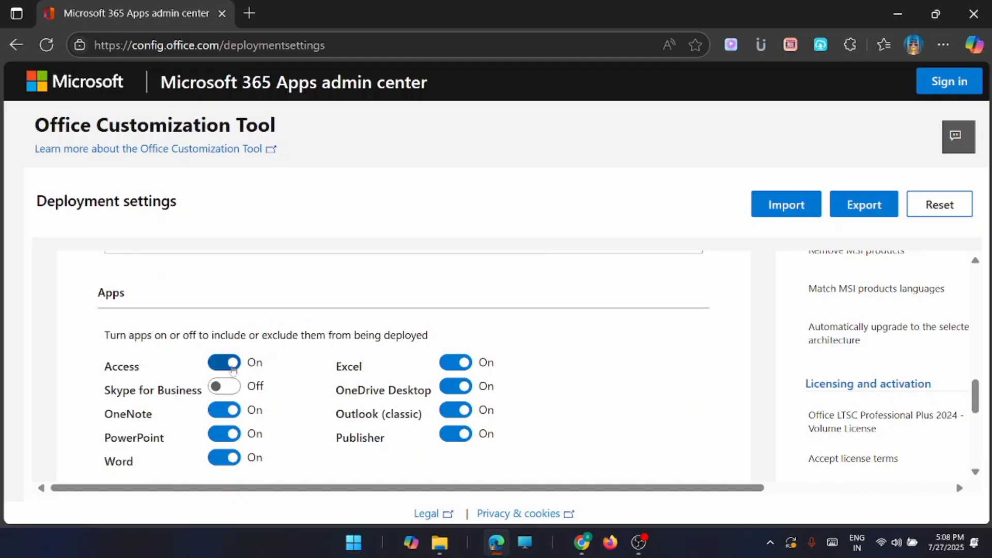
left_click(229, 364)
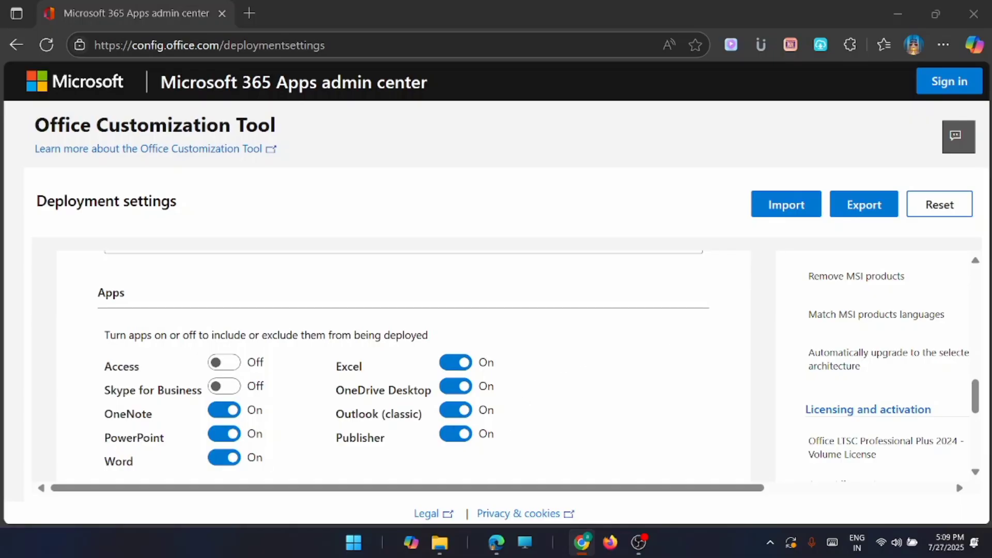
Step: Set the primary language of the deployment to English (United States)
scroll(581, 298, "down", 5)
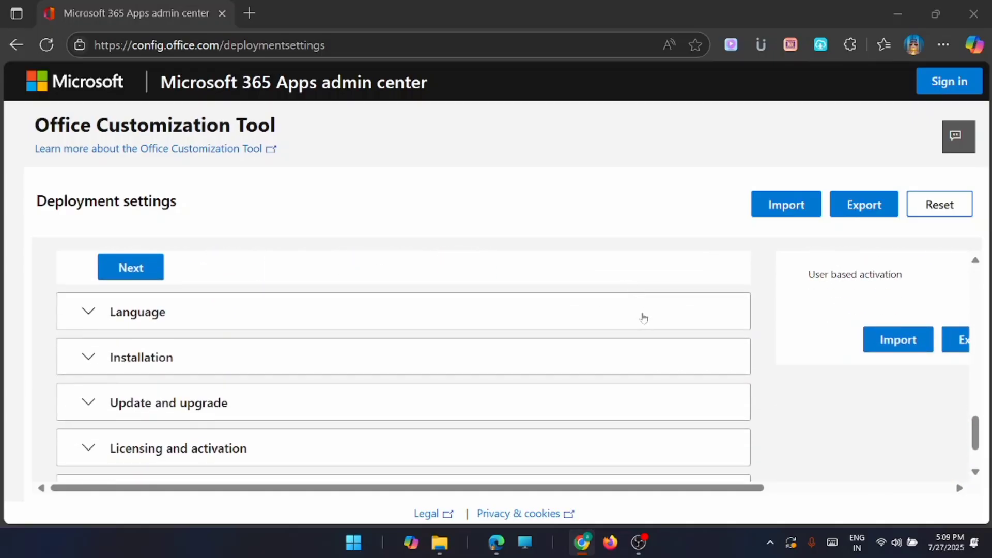
scroll(643, 317, "down", 5)
scroll(643, 317, "down", 2)
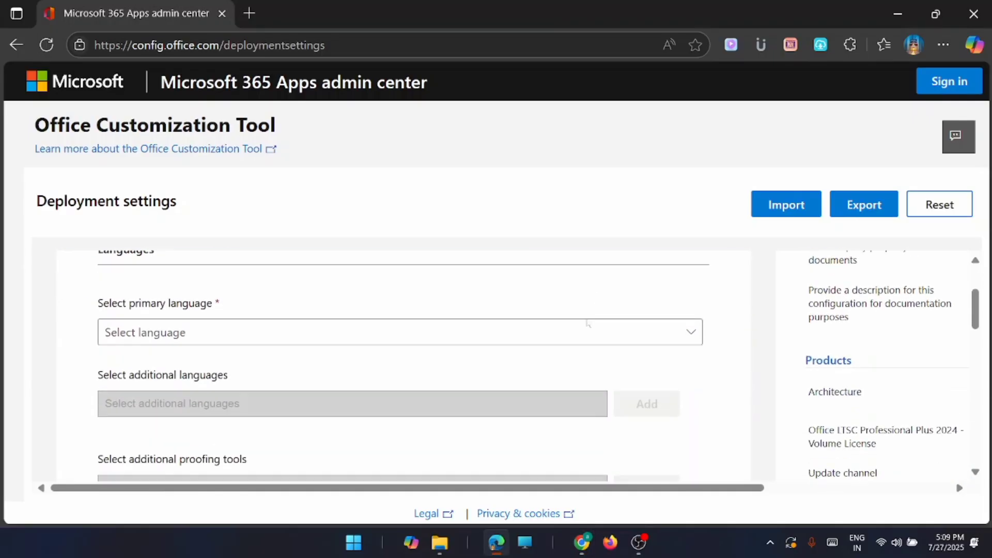
left_click(667, 330)
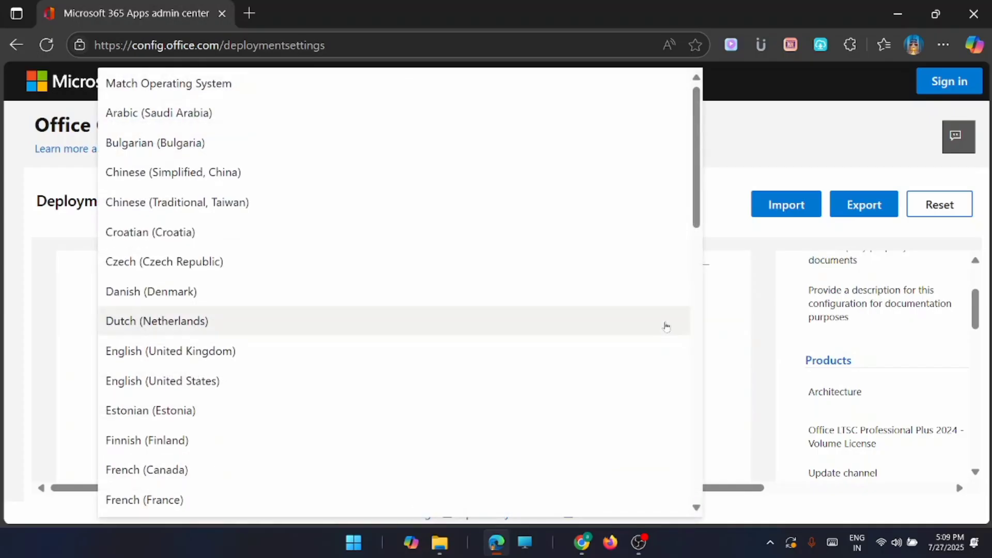
left_click(240, 382)
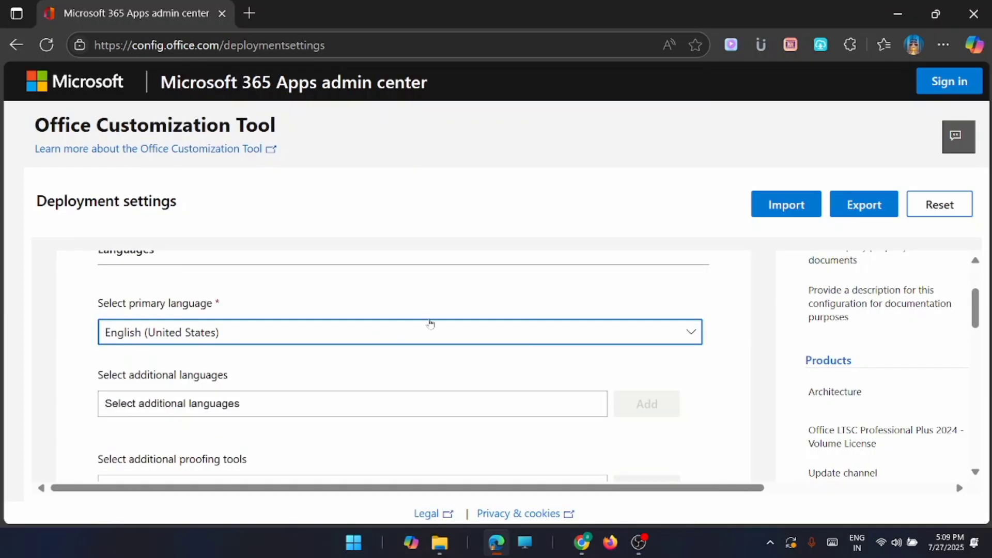
Step: Start exporting the deployment configuration and choose Office Open XML formats as the default file format
scroll(633, 285, "down", 5)
scroll(637, 288, "down", 10)
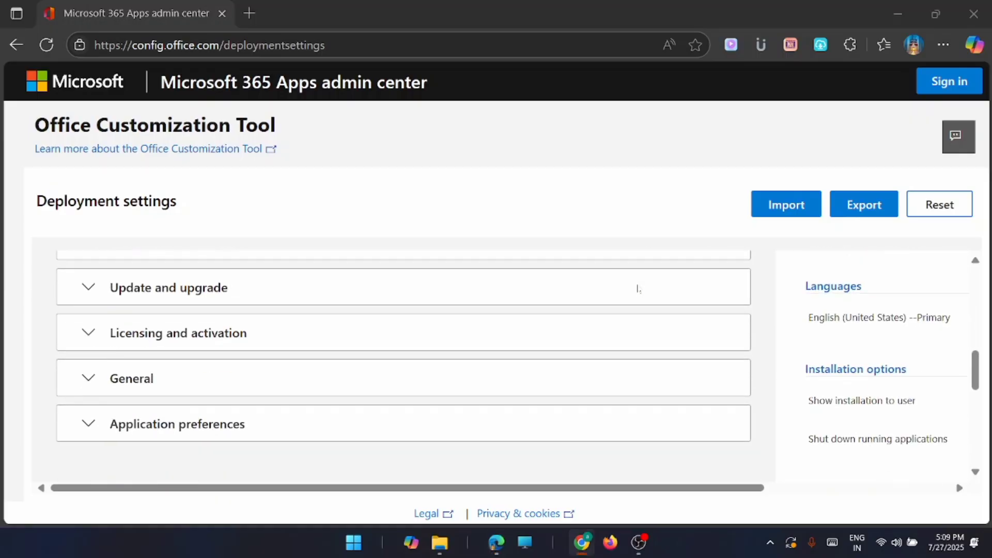
scroll(641, 292, "down", 3)
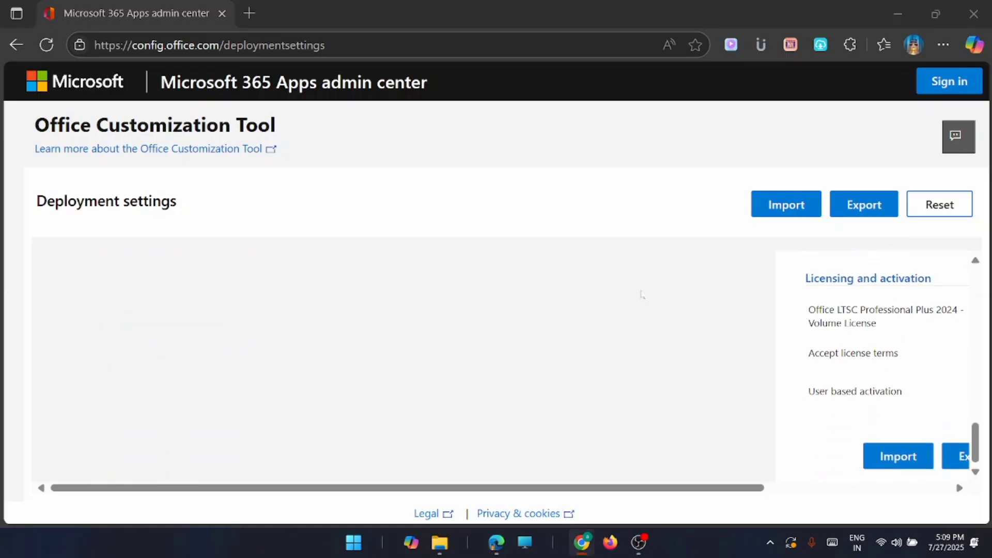
left_click_drag(770, 487, 808, 487)
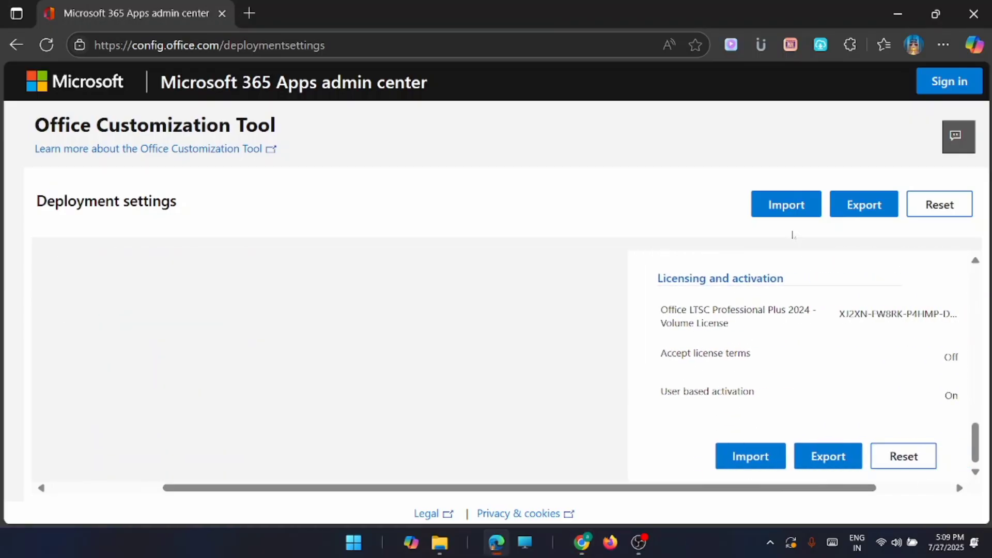
scroll(721, 461, "right", 3)
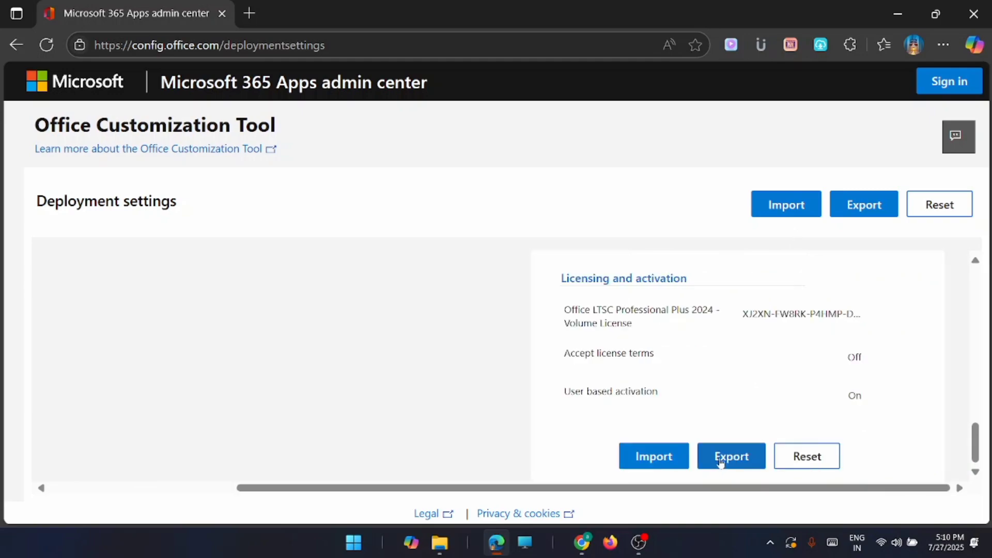
left_click(721, 462)
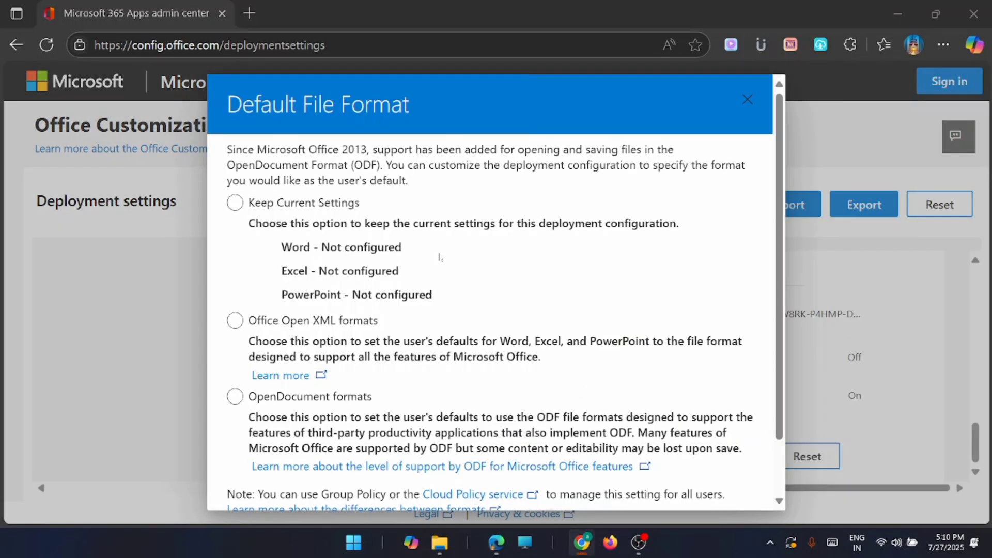
scroll(440, 258, "down", 2)
left_click(241, 260)
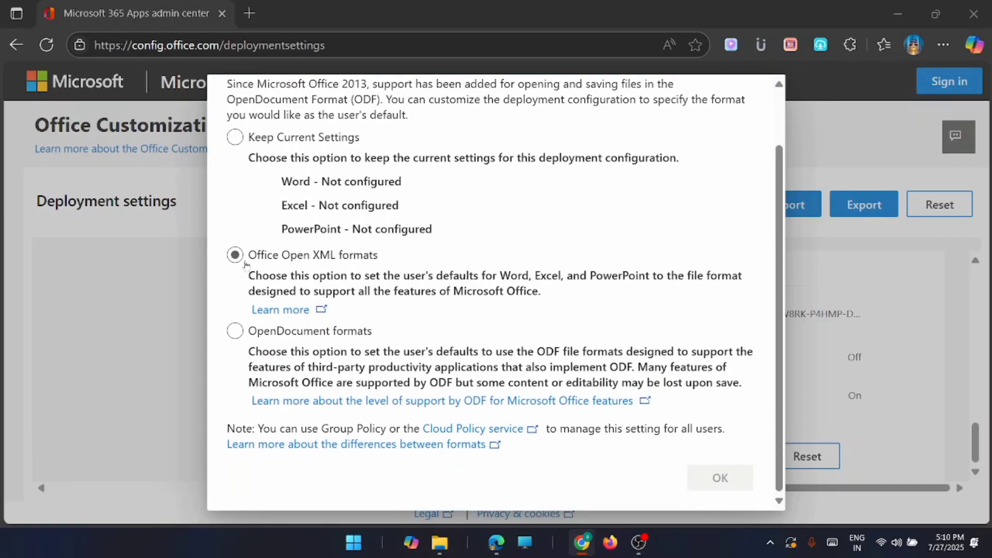
scroll(241, 260, "up", 2)
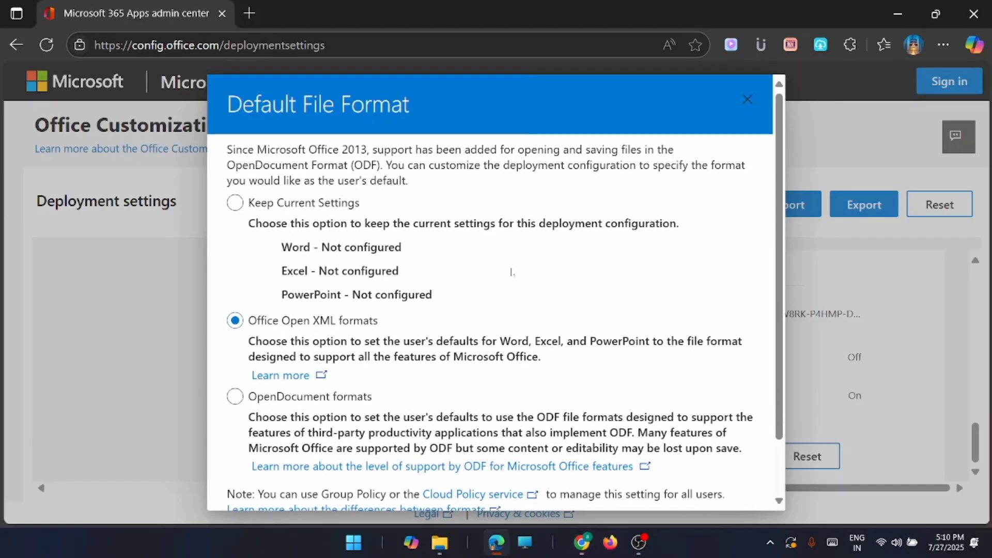
scroll(577, 309, "down", 2)
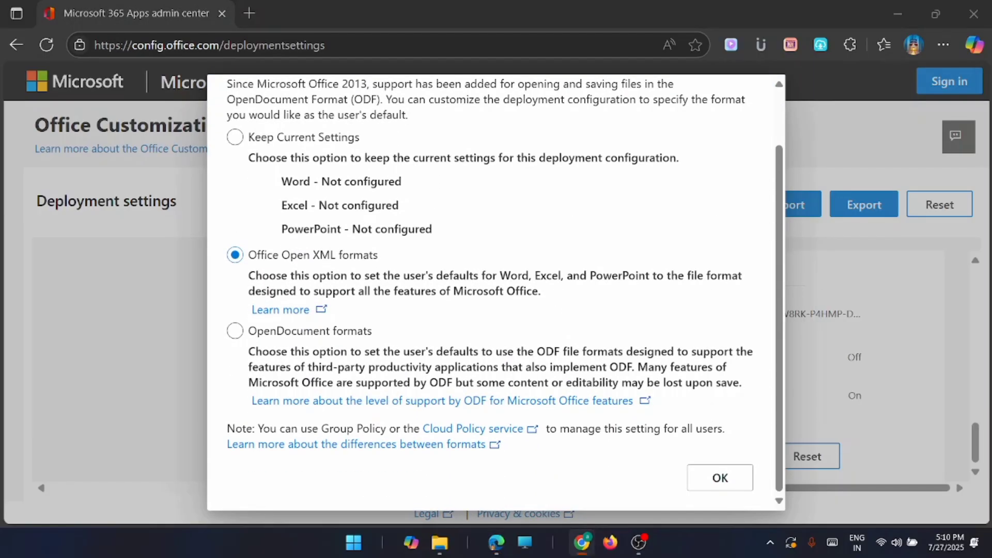
left_click(722, 481)
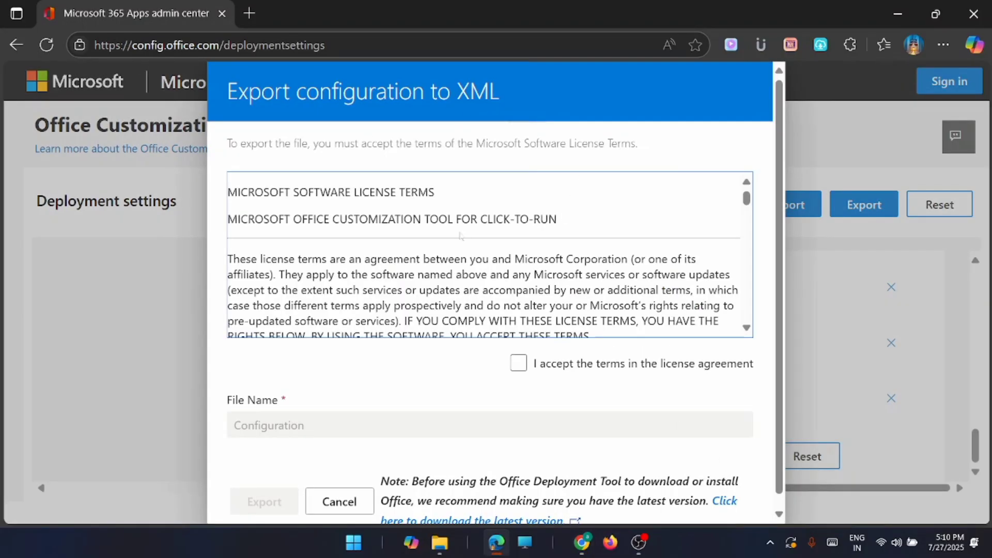
Step: Accept the license agreement terms and export the configuration to XML under the file name Configuration
scroll(447, 240, "down", 6)
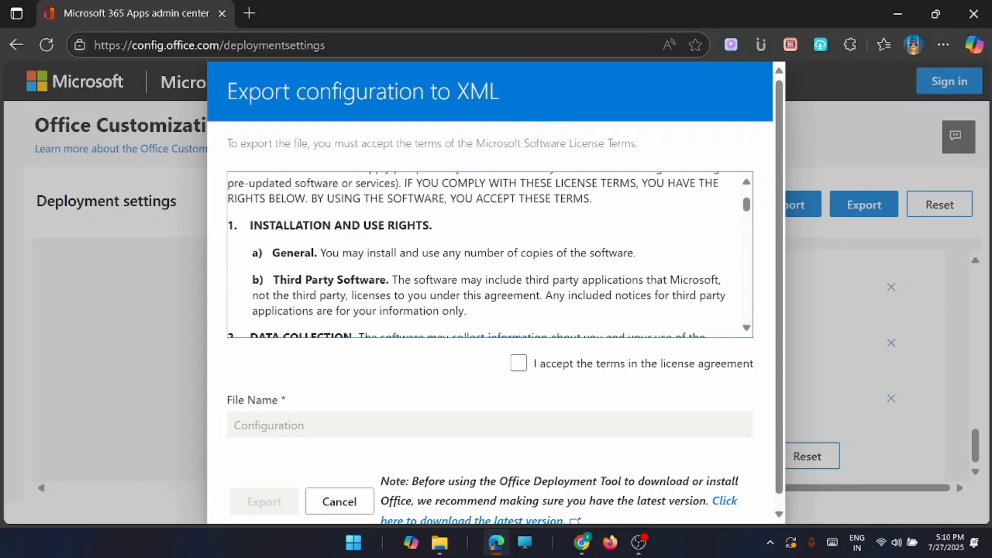
scroll(756, 283, "down", 10)
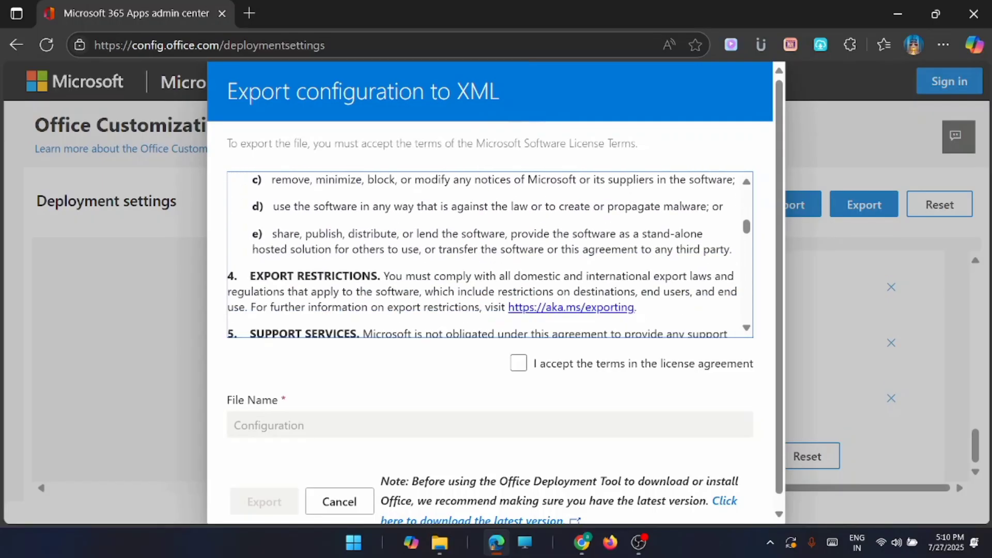
scroll(756, 282, "down", 6)
left_click(519, 367)
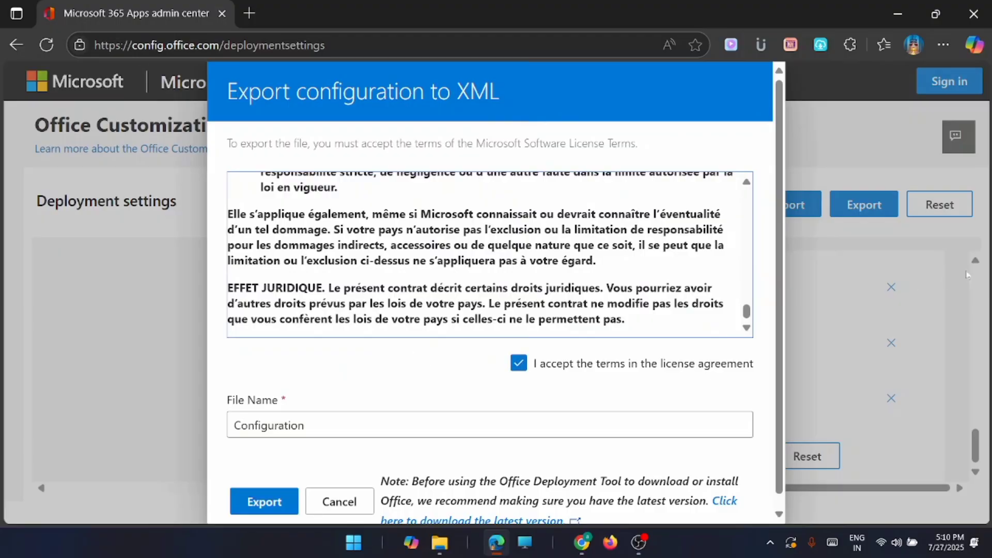
scroll(422, 405, "down", 1)
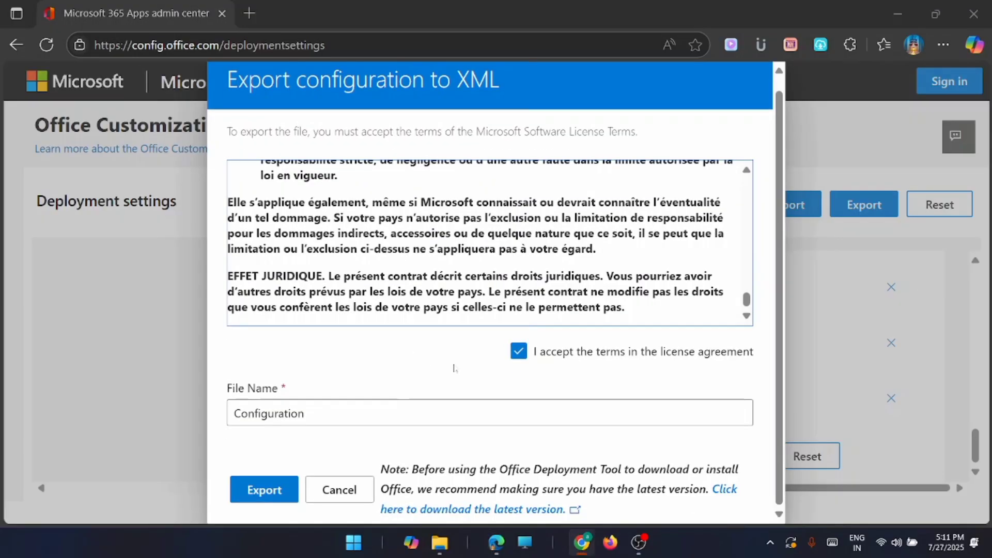
left_click(264, 490)
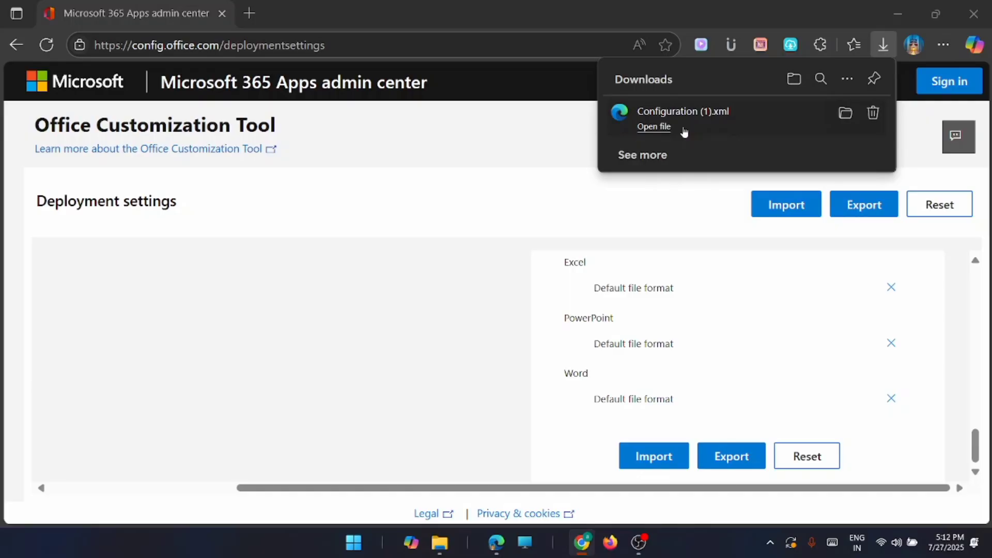
Step: Search the web for "office deployment tool" in the browser tab showing Google
left_click(902, 14)
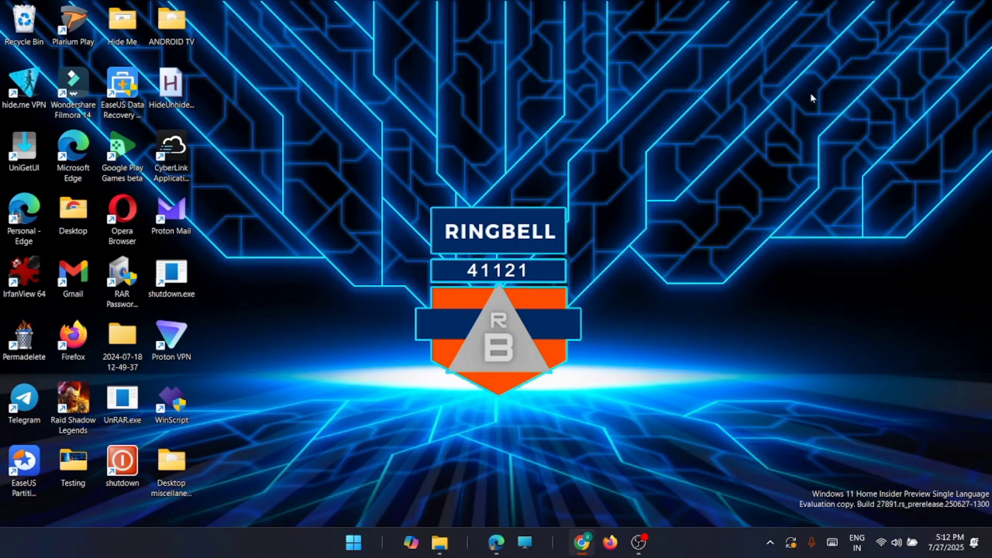
key("alt+Tab")
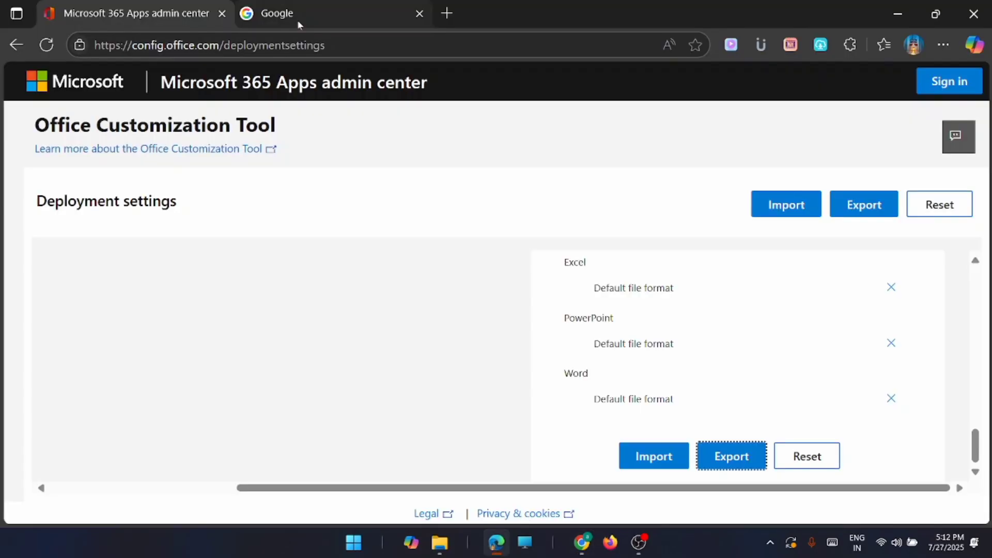
left_click(331, 15)
left_click(171, 45)
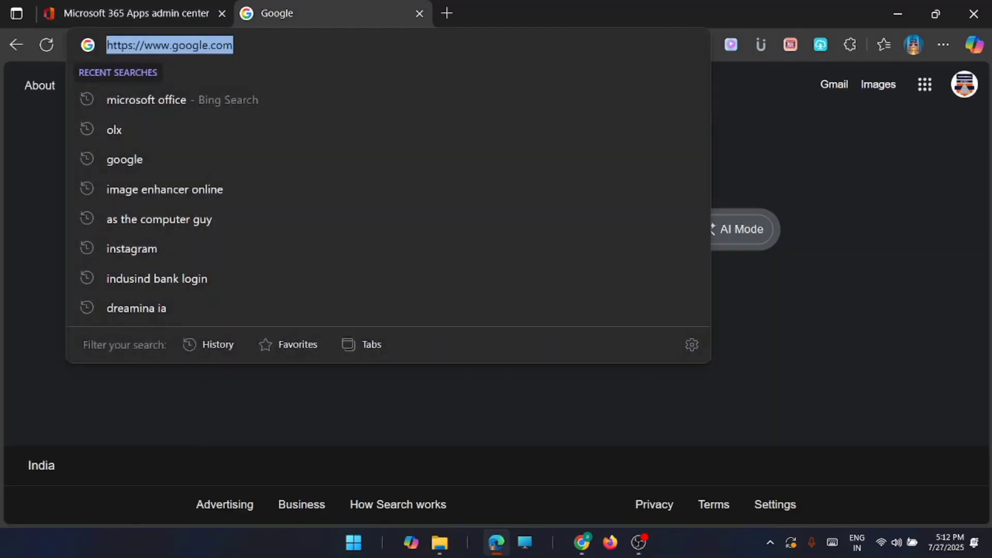
type("office")
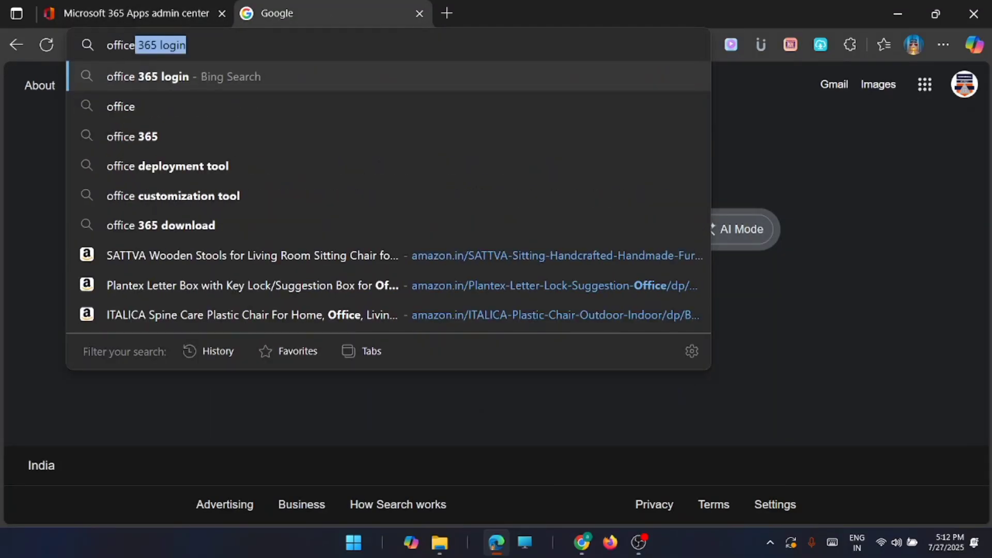
type(" depl")
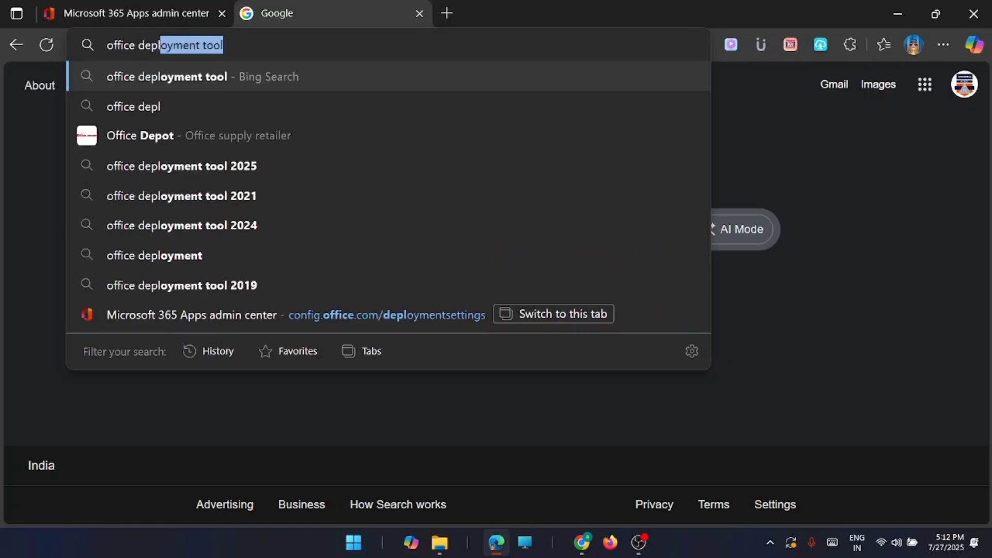
type("oymn")
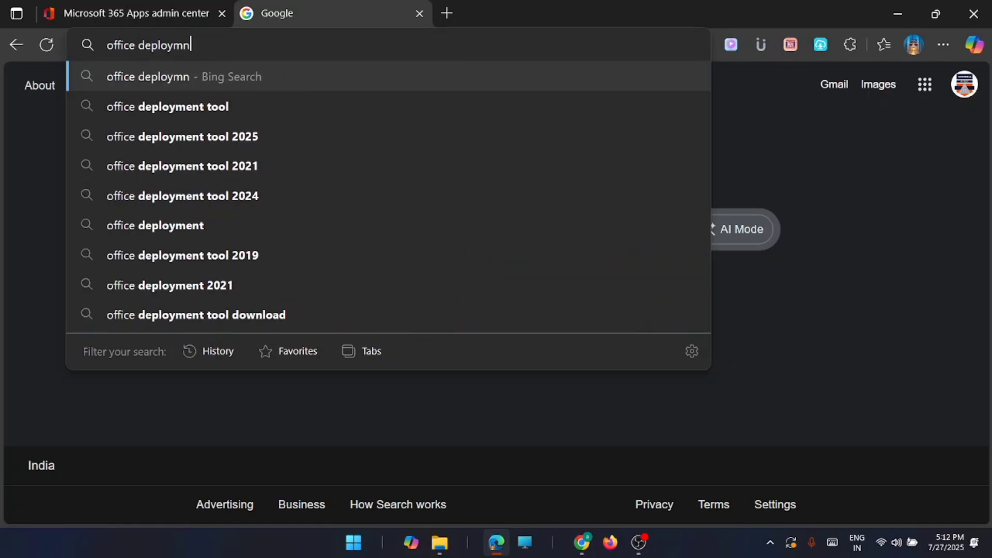
type("t")
left_click(241, 109)
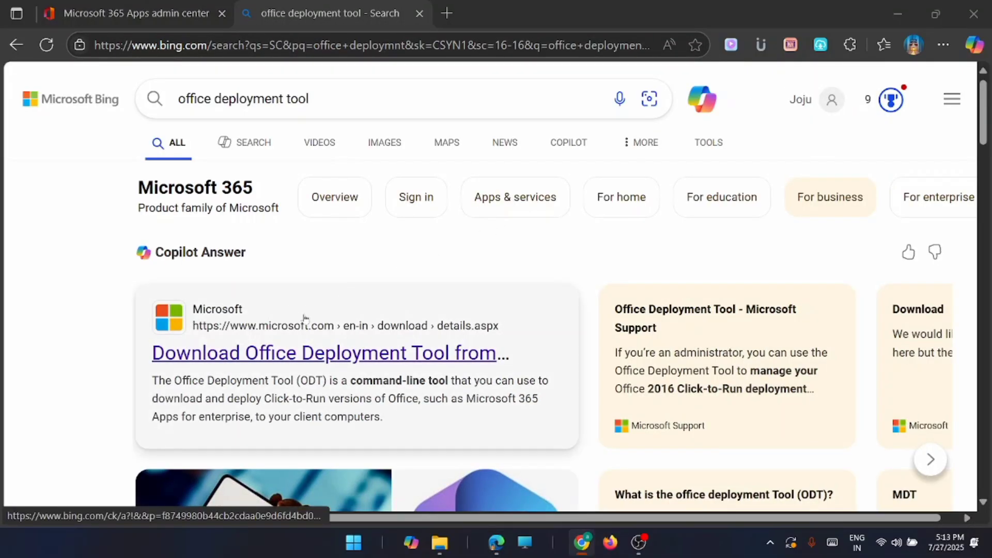
Step: Open Microsoft's Office Deployment Tool download page from the search results and go to its download section
left_click(358, 329)
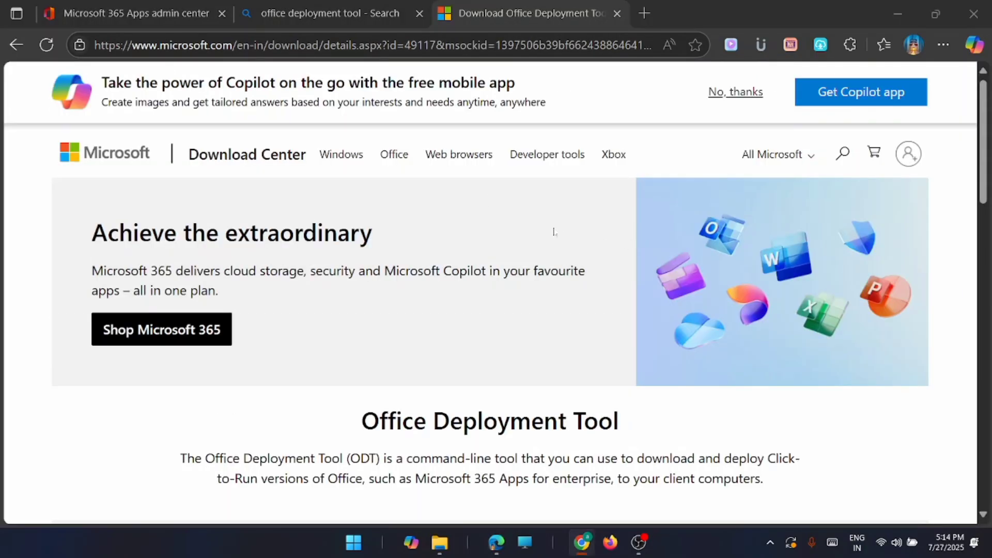
scroll(620, 176, "down", 4)
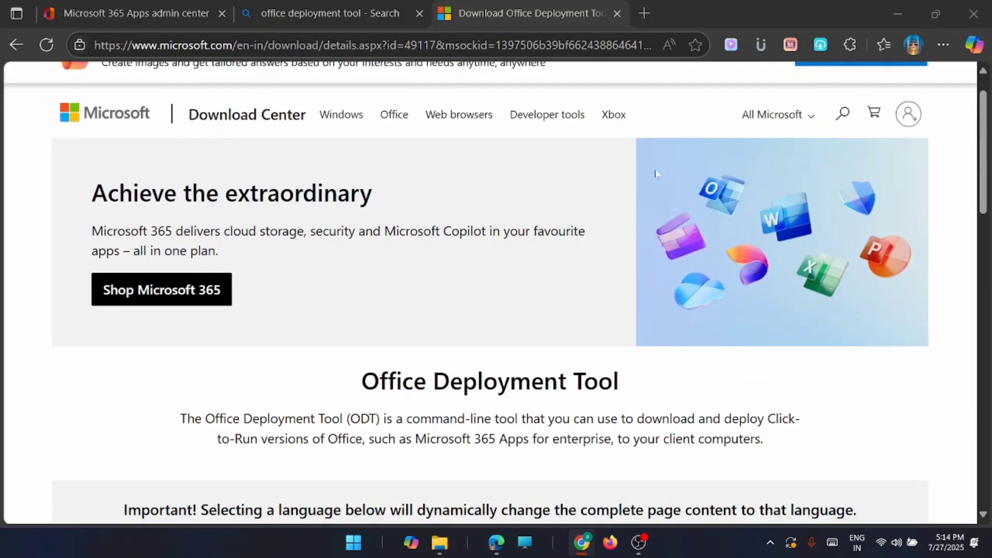
scroll(656, 180, "down", 1)
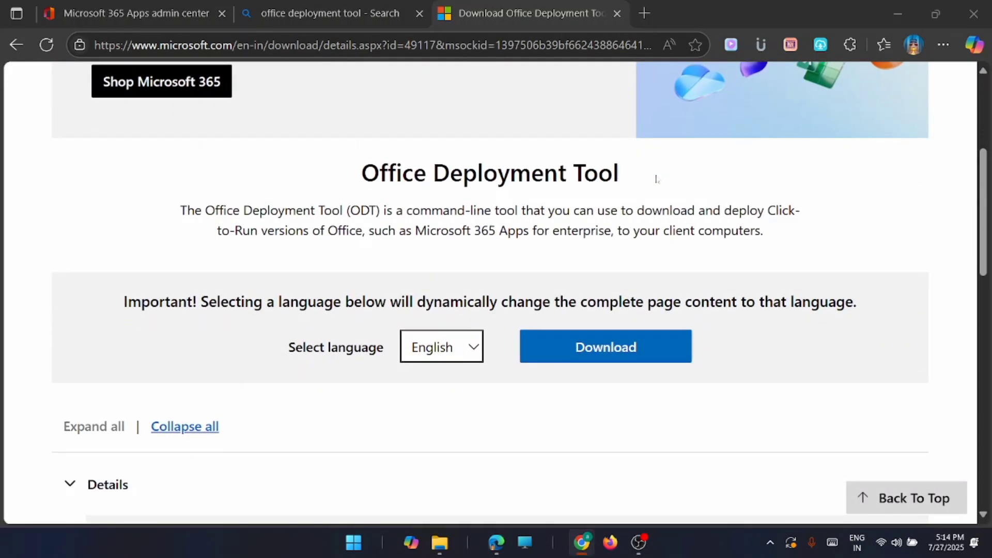
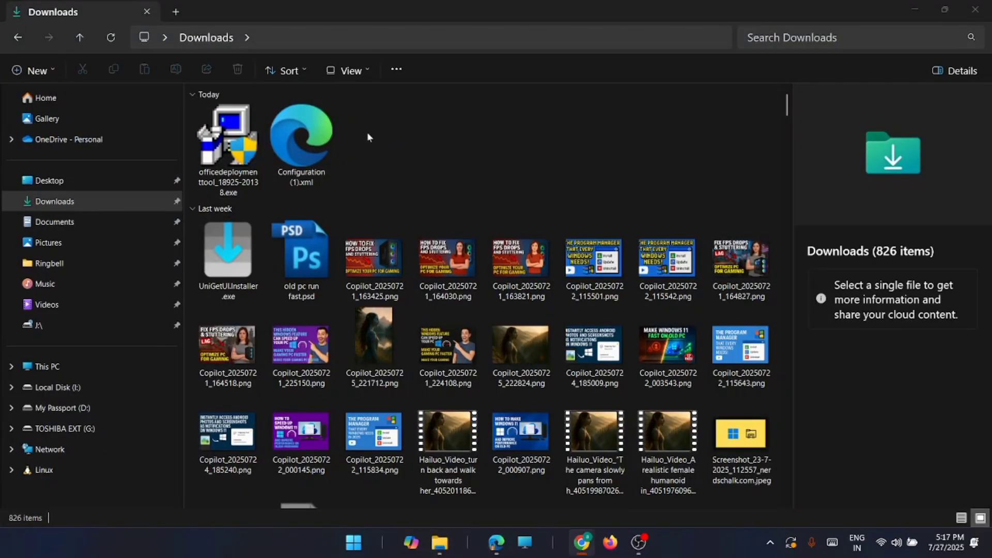
Step: Run the Office Deployment Tool installer from the Downloads folder and accept the Microsoft Software License Terms to continue
double_click(231, 147)
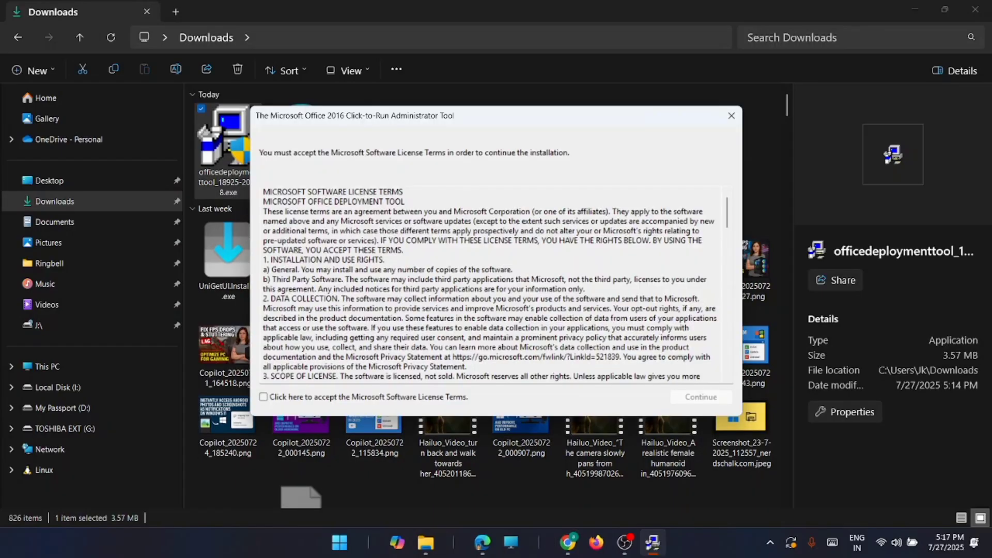
scroll(490, 284, "down", 2)
left_click(263, 397)
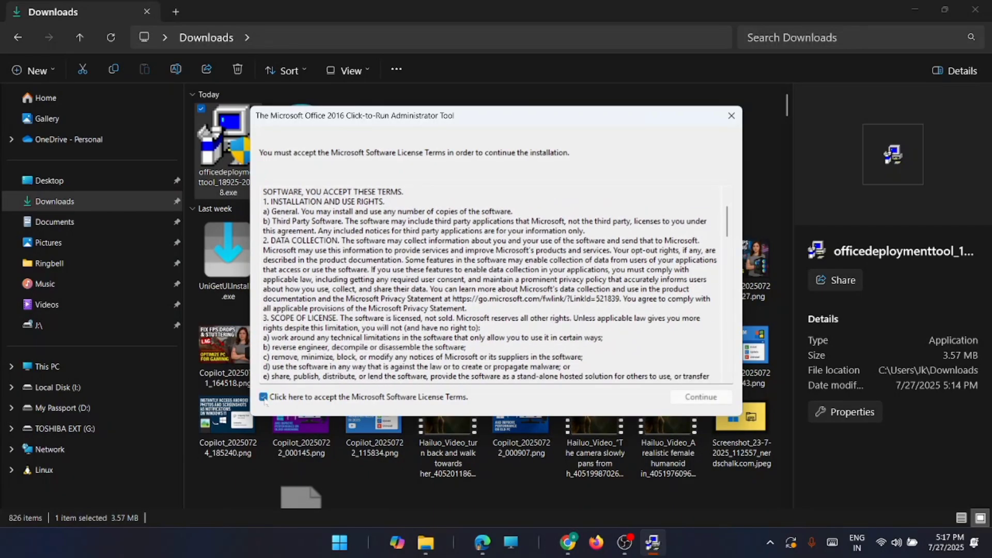
left_click(706, 398)
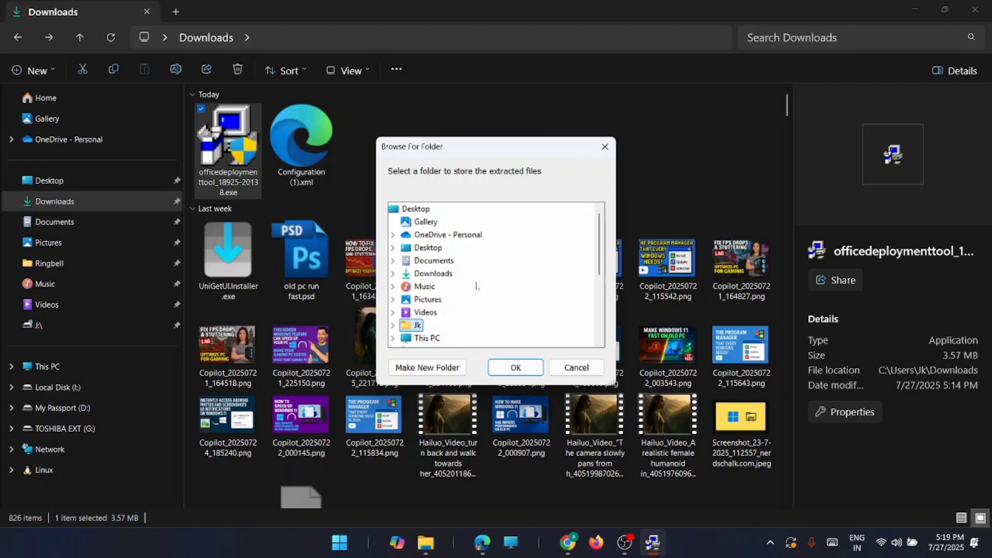
Step: Create a folder named "Ms office 24" in Downloads and extract the Office Deployment Tool files into it
double_click(433, 273)
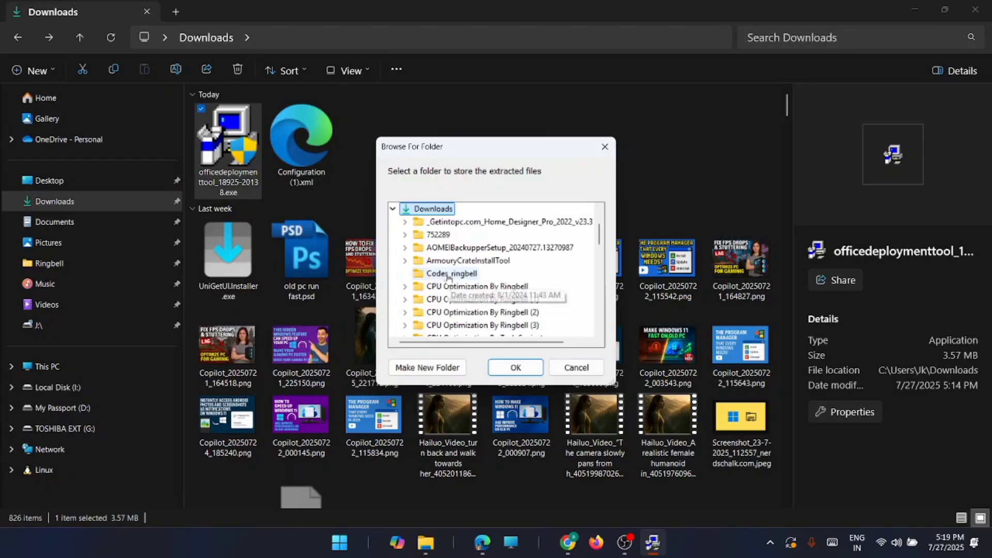
left_click(434, 368)
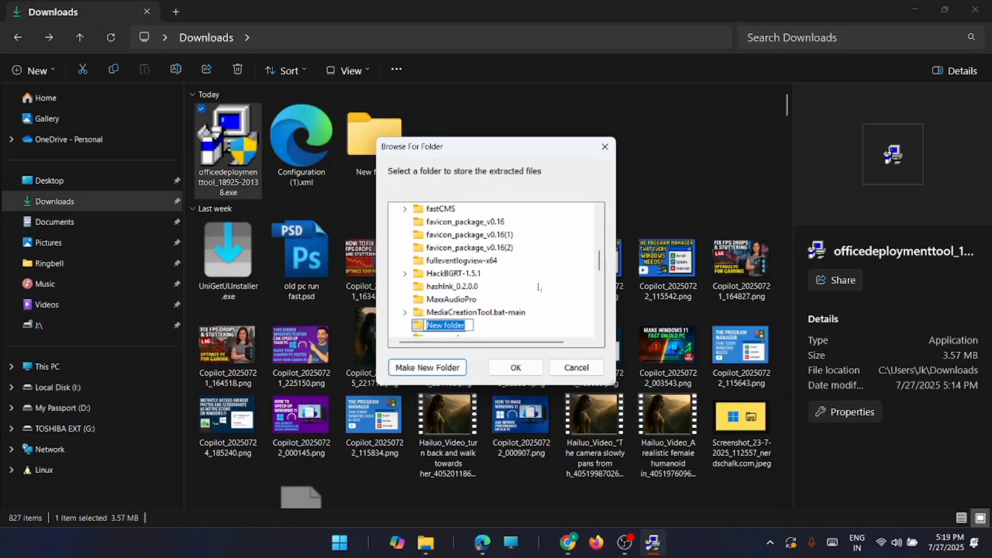
type("Ms office 24")
key("Return")
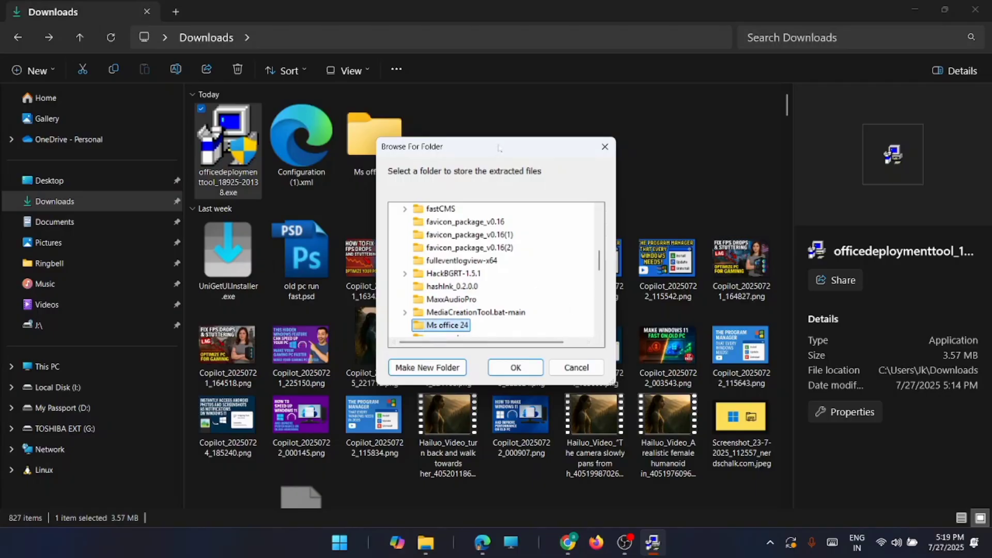
left_click_drag(414, 146, 495, 151)
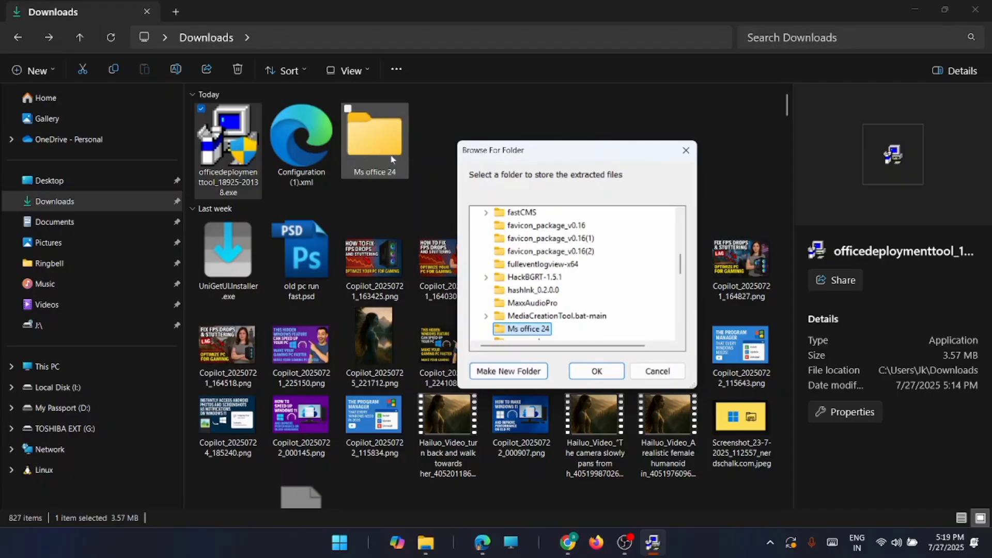
left_click(605, 373)
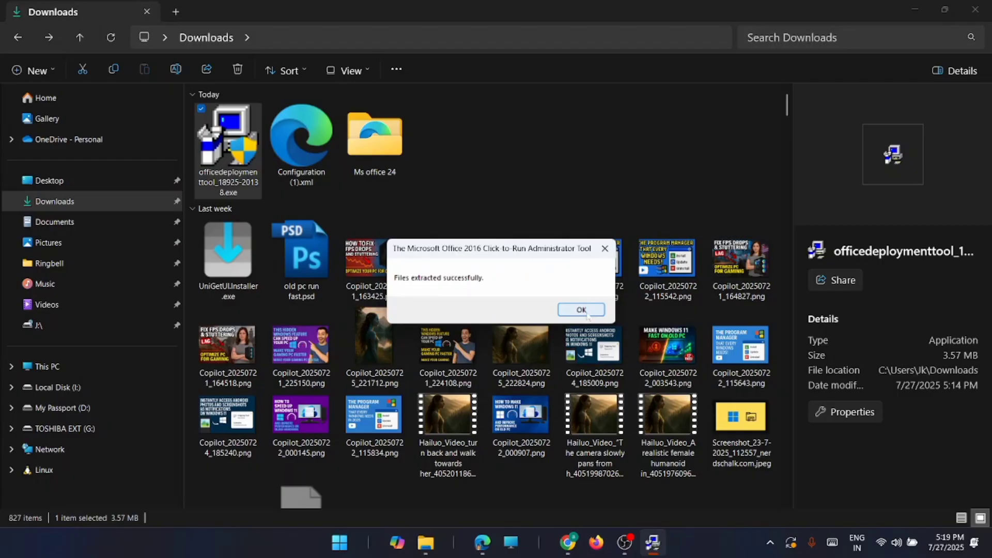
left_click(581, 310)
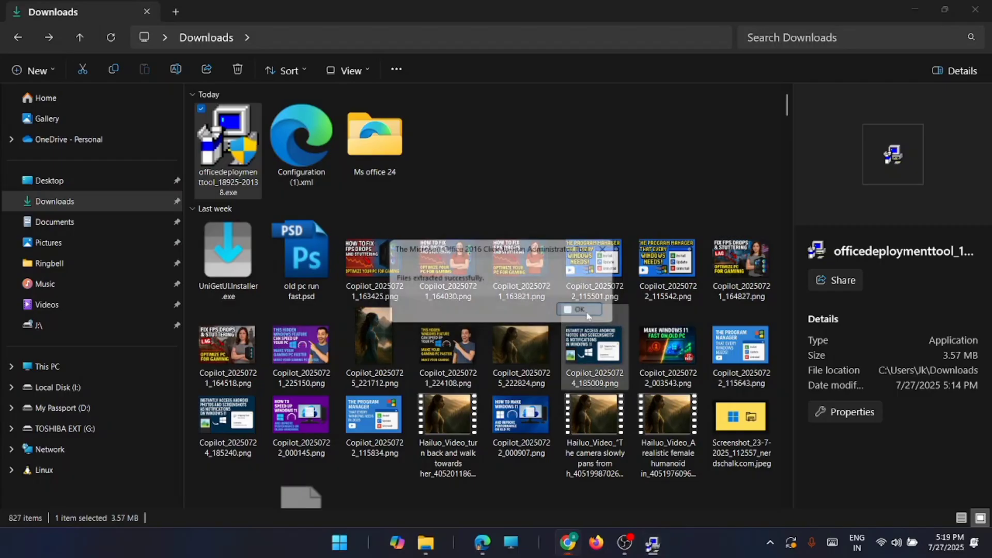
left_click(502, 155)
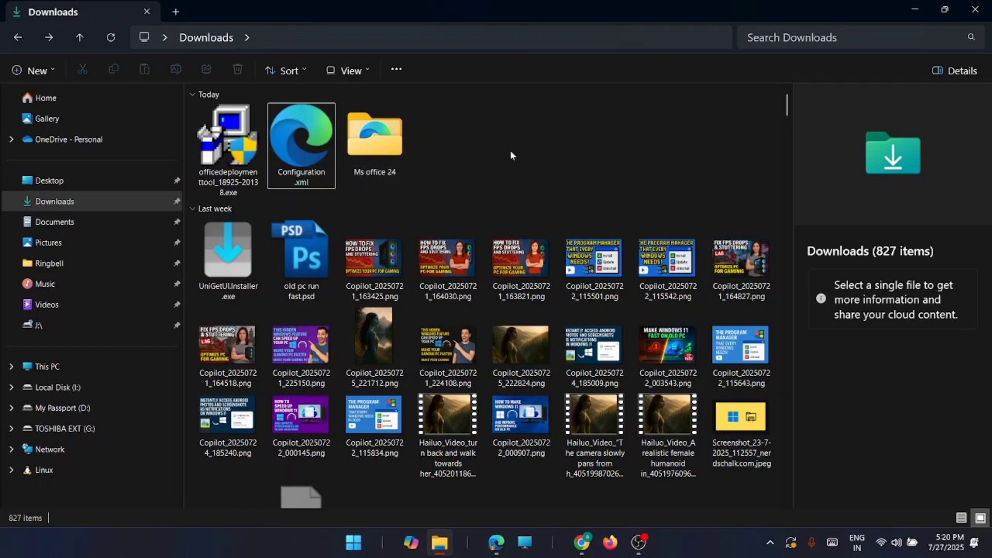
Step: Copy Configuration .xml from Downloads into the Ms office 24 folder
left_click(287, 166)
right_click(286, 164)
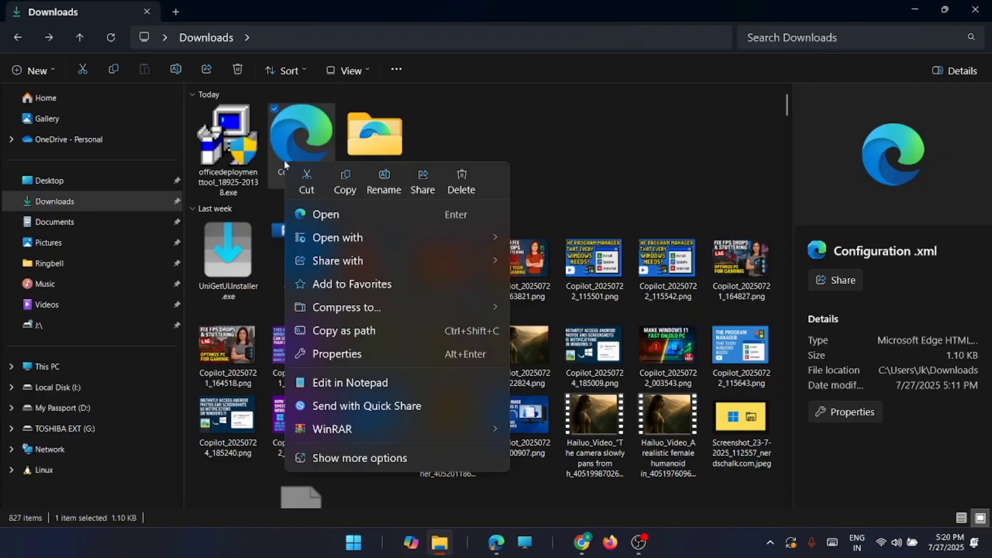
left_click(344, 184)
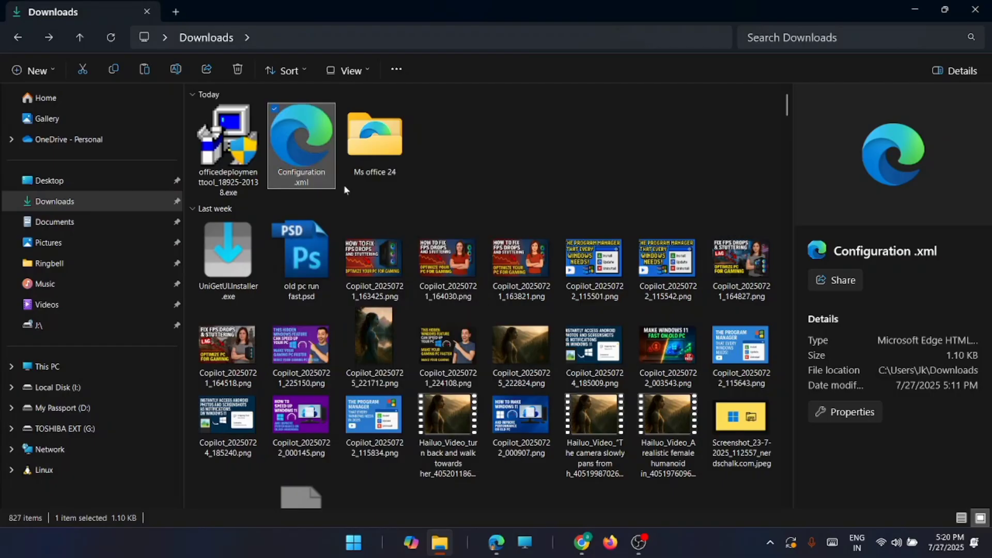
double_click(392, 144)
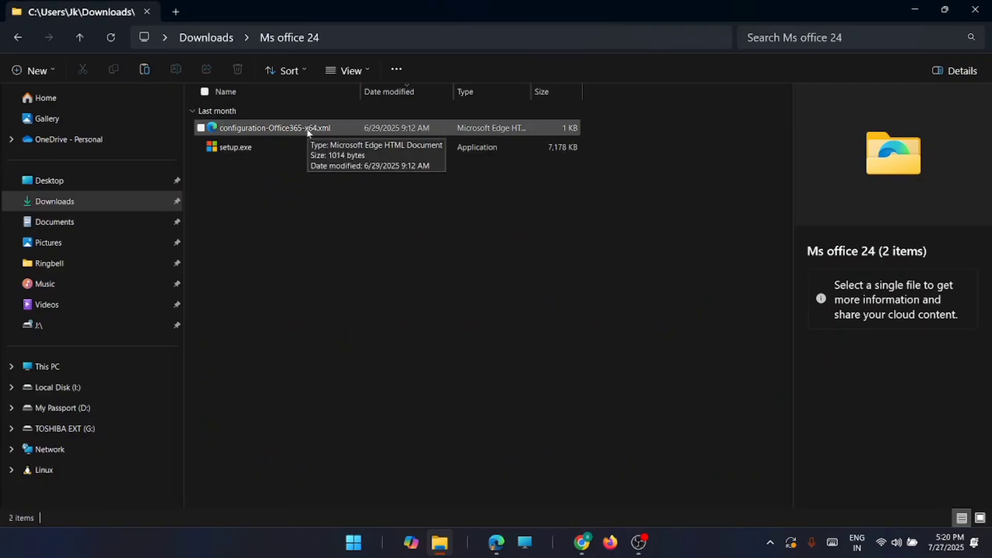
right_click(286, 244)
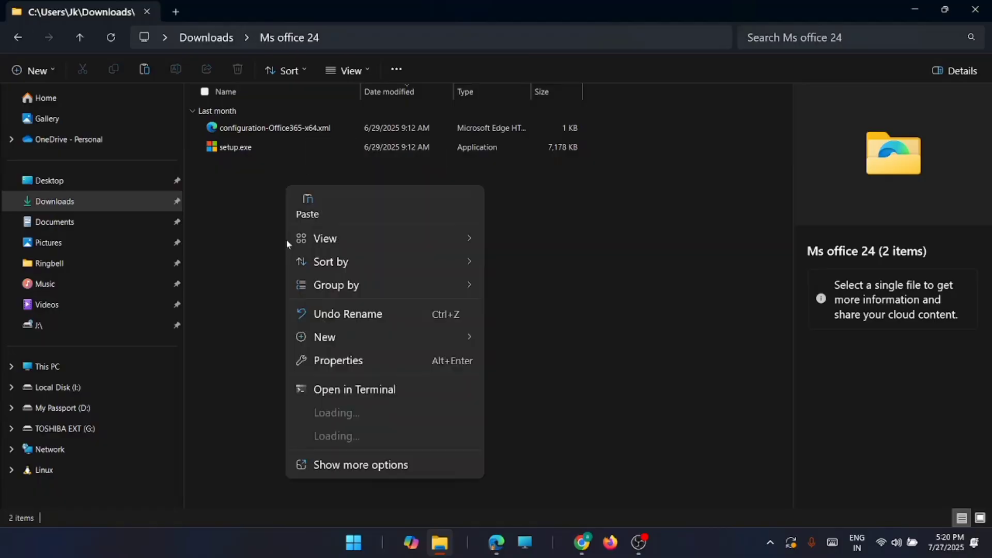
left_click(314, 215)
left_click(338, 229)
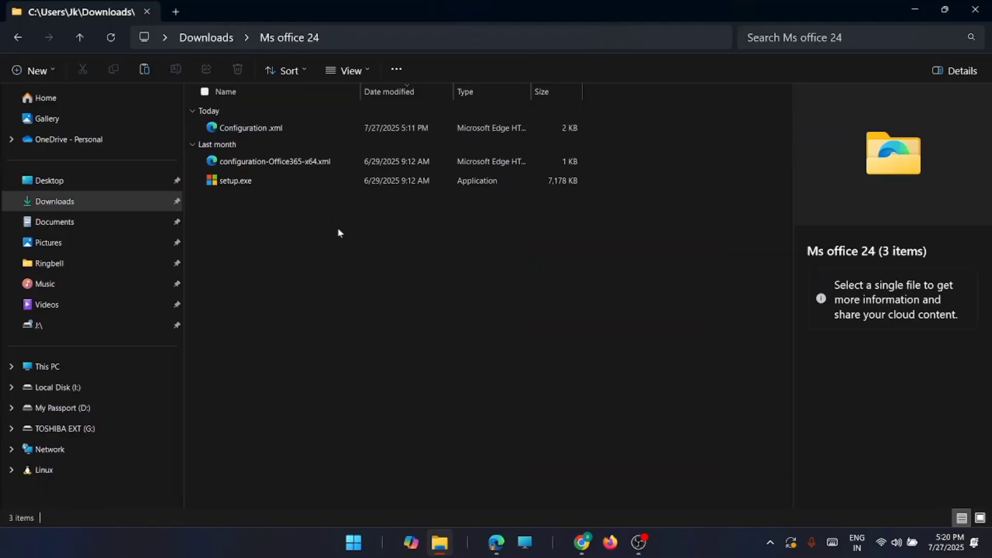
Step: Delete configuration-Office365-x64.xml from the Ms office 24 folder and copy the folder's path
left_click(296, 162)
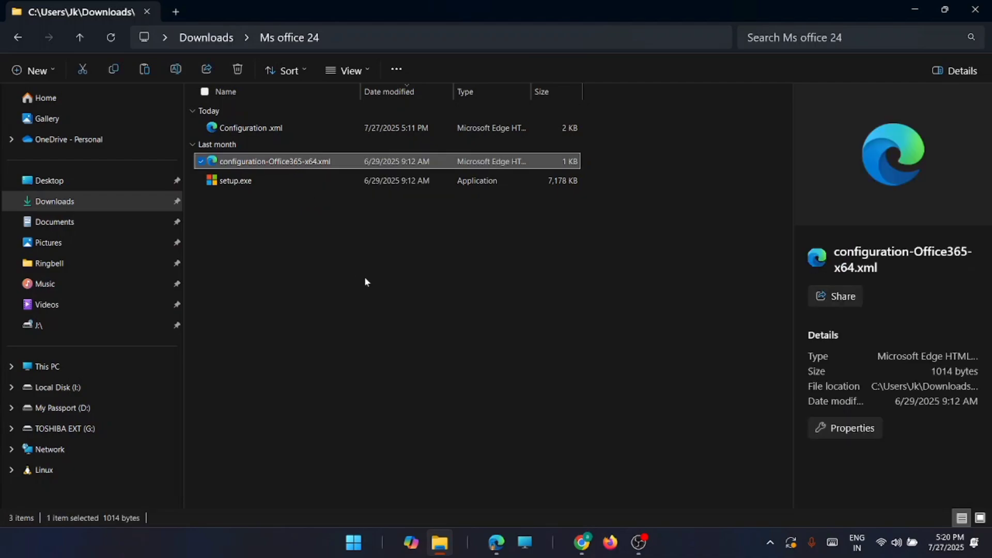
key("Delete")
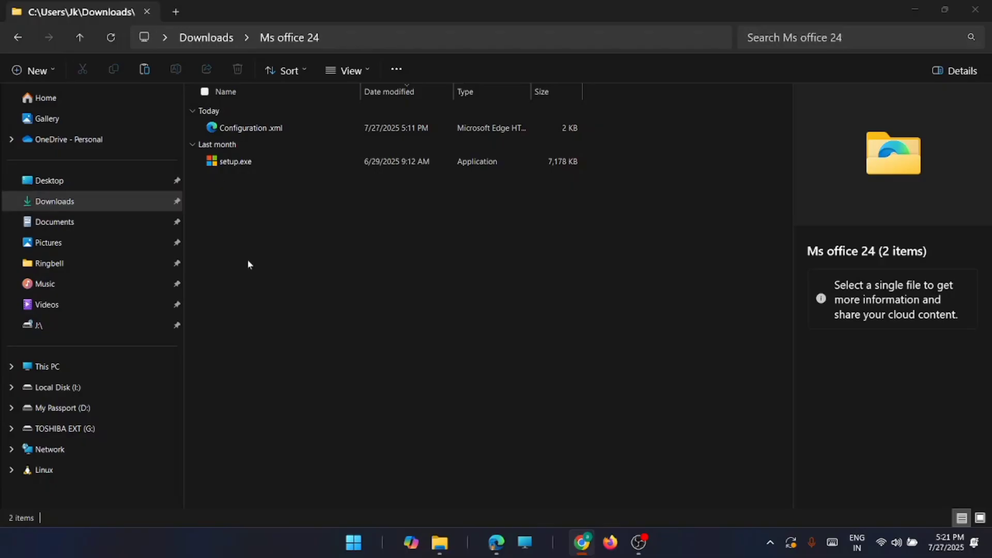
left_click(450, 38)
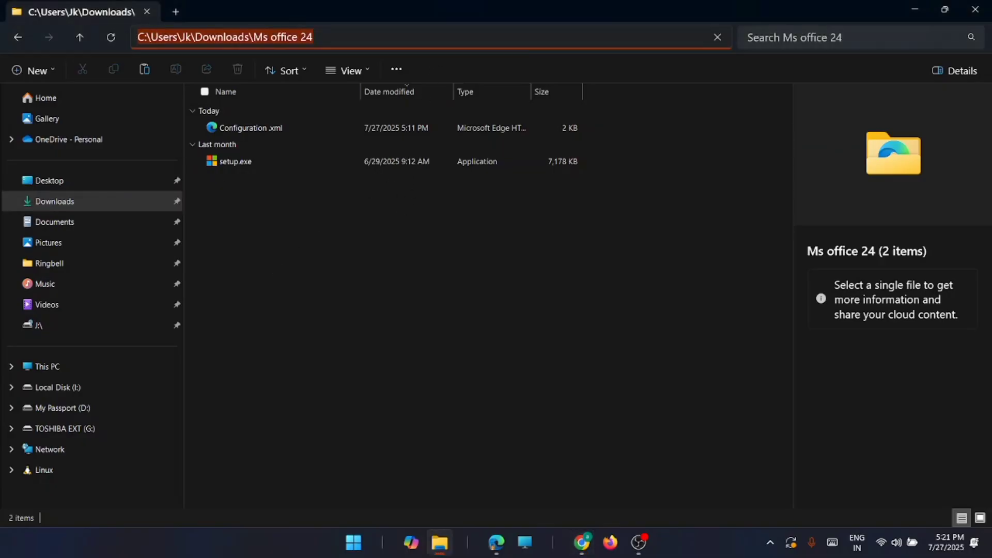
right_click(287, 38)
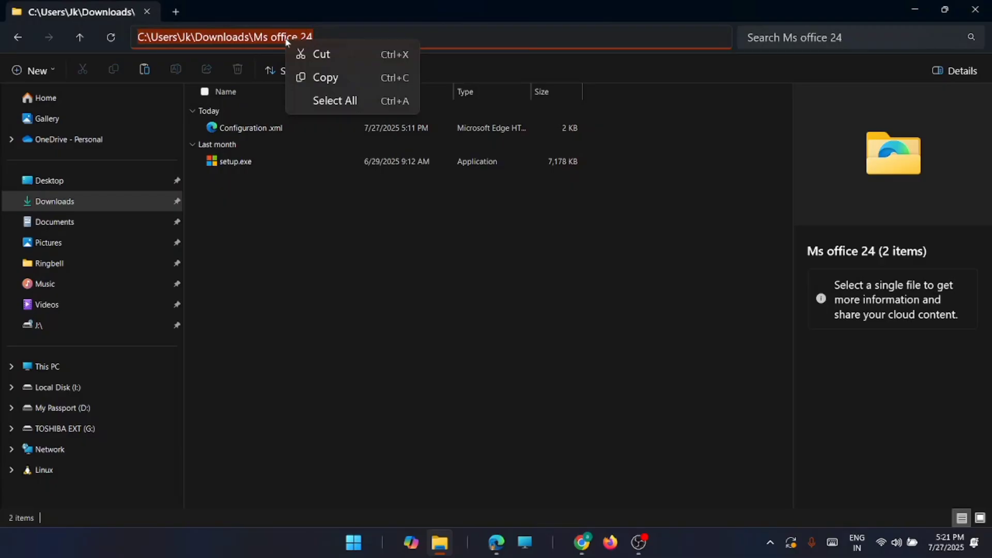
left_click(333, 78)
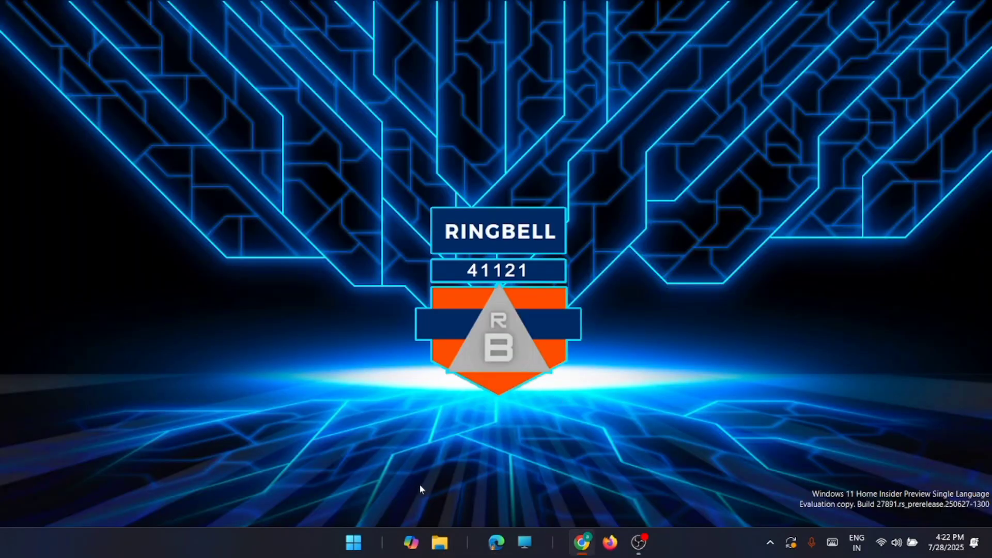
Step: Find Command Prompt by searching Windows for "cmd" and run it as administrator
left_click(354, 546)
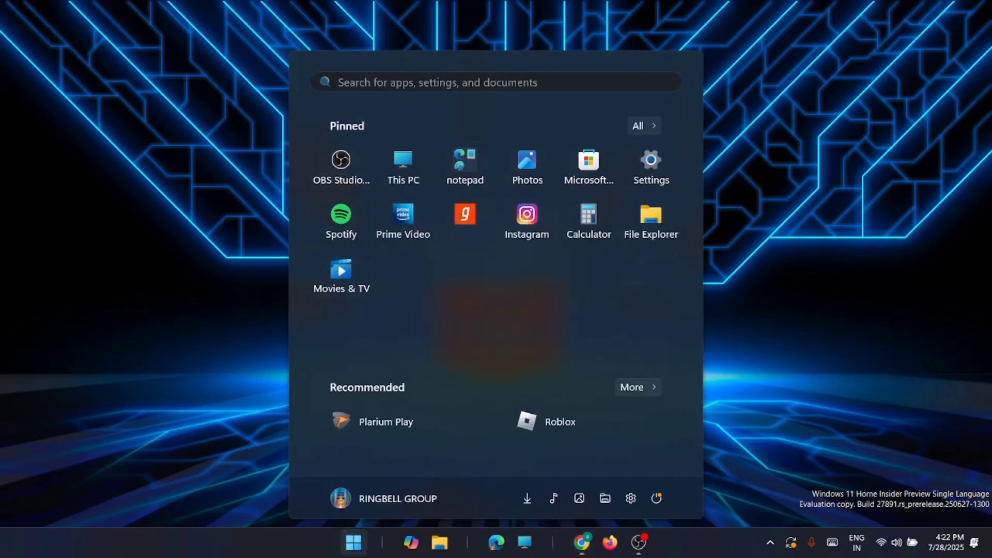
left_click(372, 83)
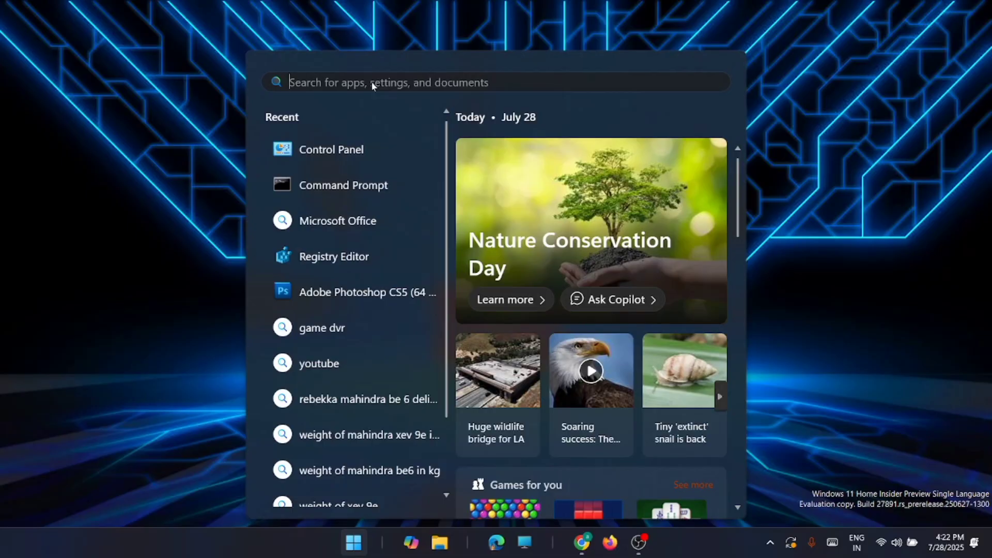
type("cmd")
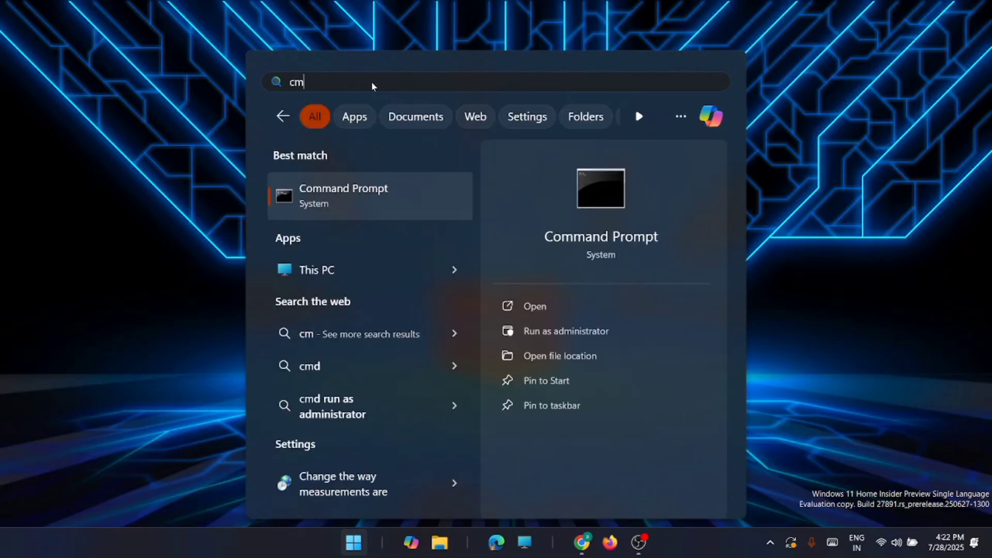
right_click(374, 188)
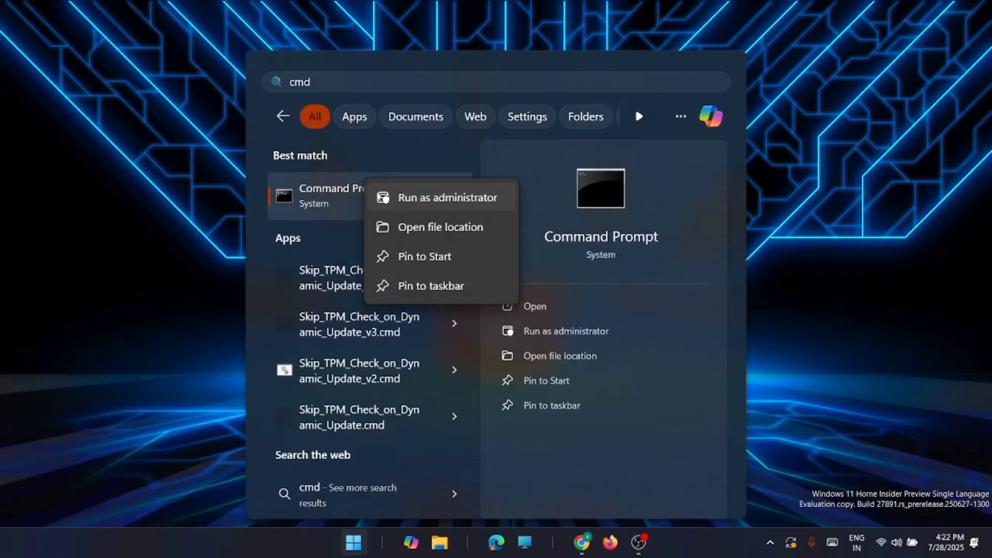
left_click(422, 200)
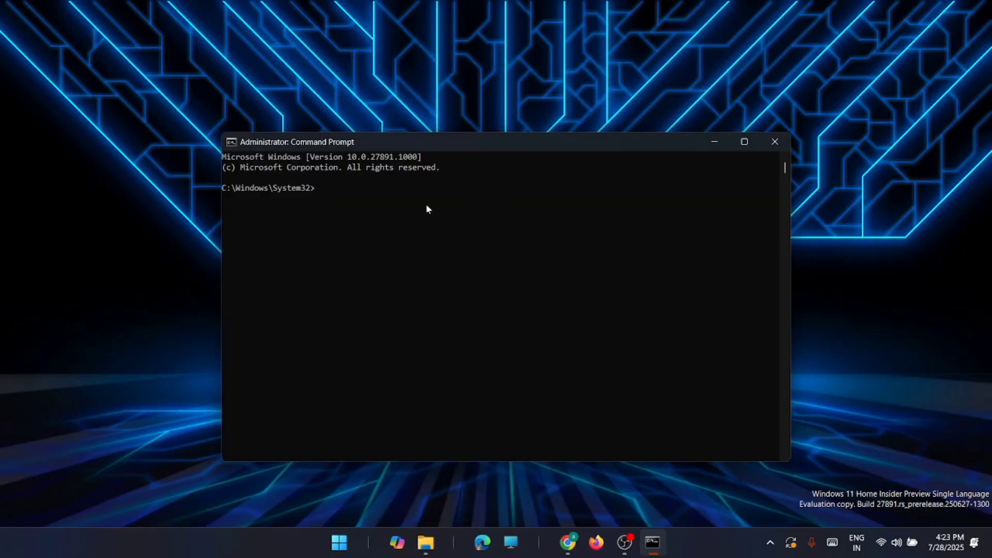
Step: Change the working directory to the Ms office 24 folder with cd and the copied path
type("cd")
key("ctrl+v")
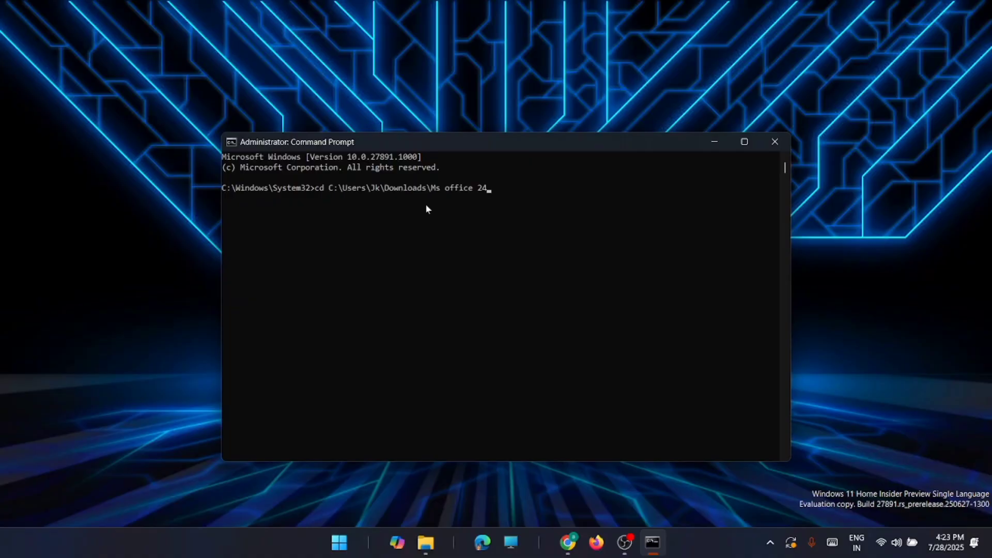
key("Return")
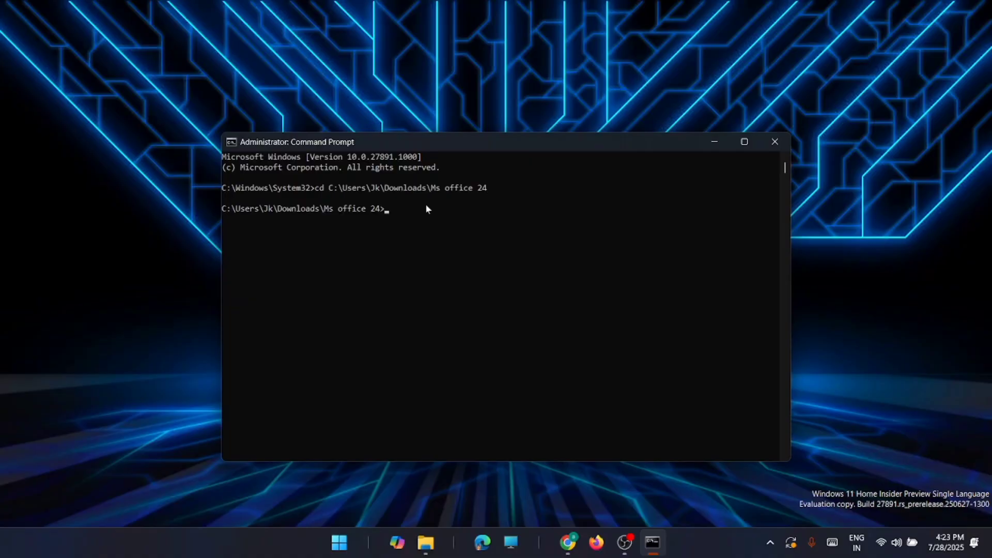
Step: Start the Office installation by running the command "setup.exe/configure configuration.xml"
left_click(614, 205)
key("Escape")
type("setup.exe/configure con")
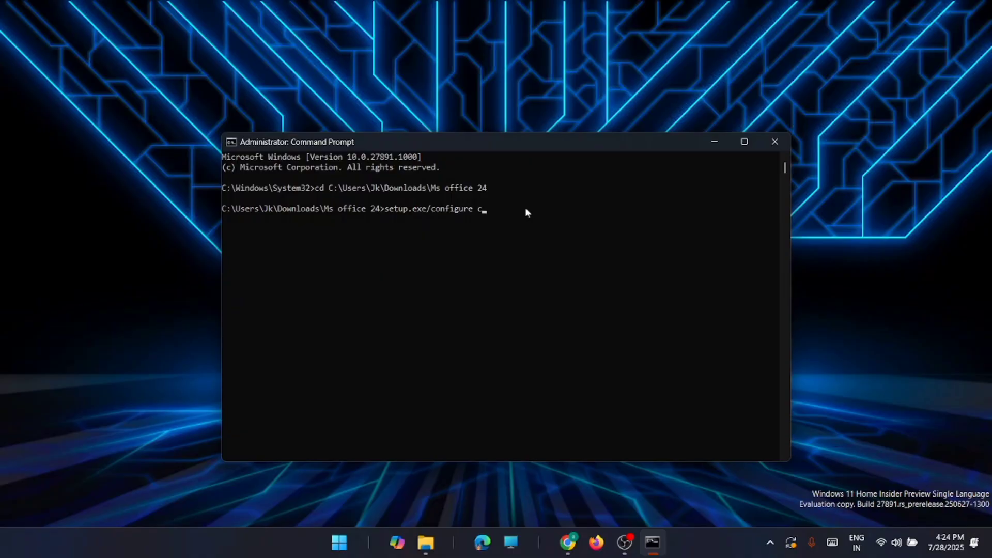
type("figuration.xml")
key("Return")
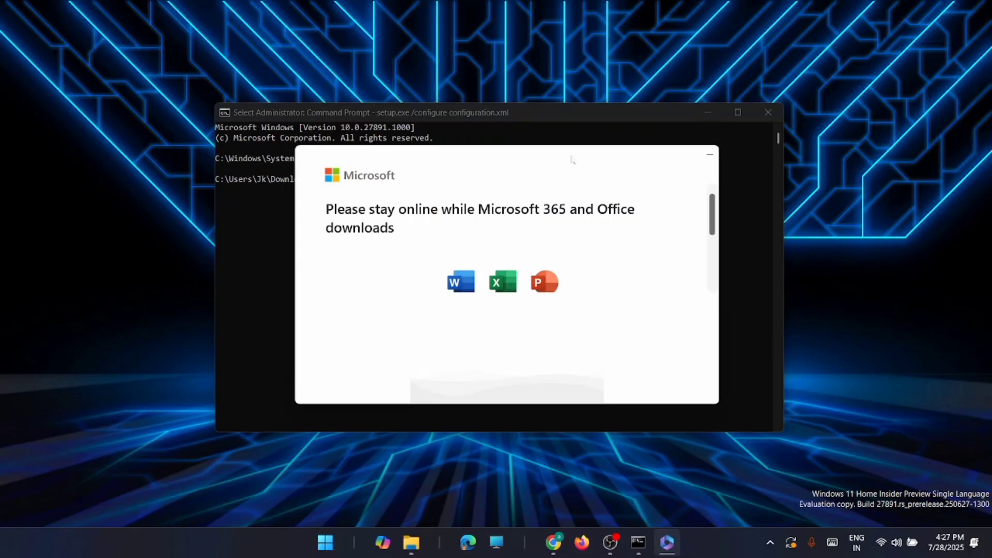
Step: Follow the Office installation window through to completion, and close it together with Command Prompt
scroll(713, 252, "down", 2)
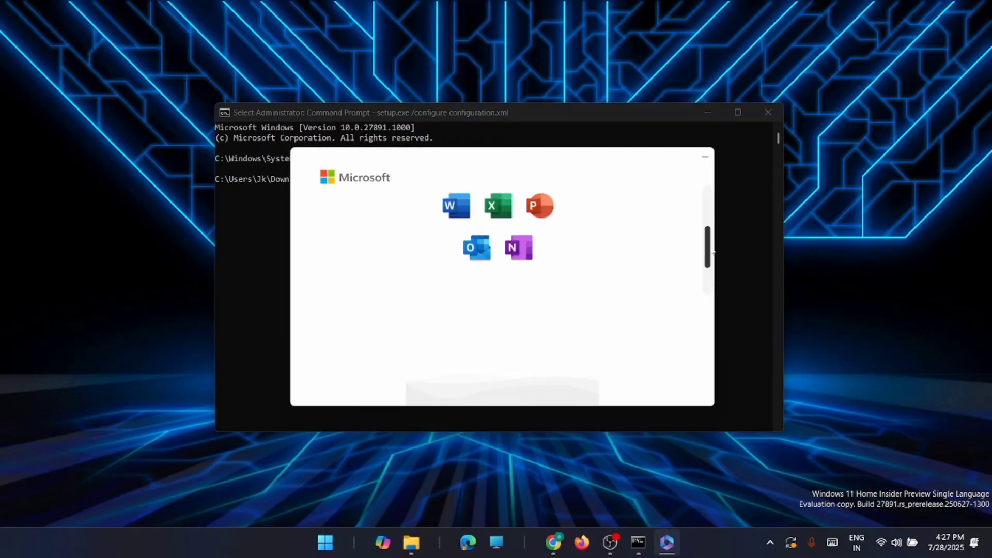
scroll(713, 252, "up", 2)
scroll(710, 304, "down", 4)
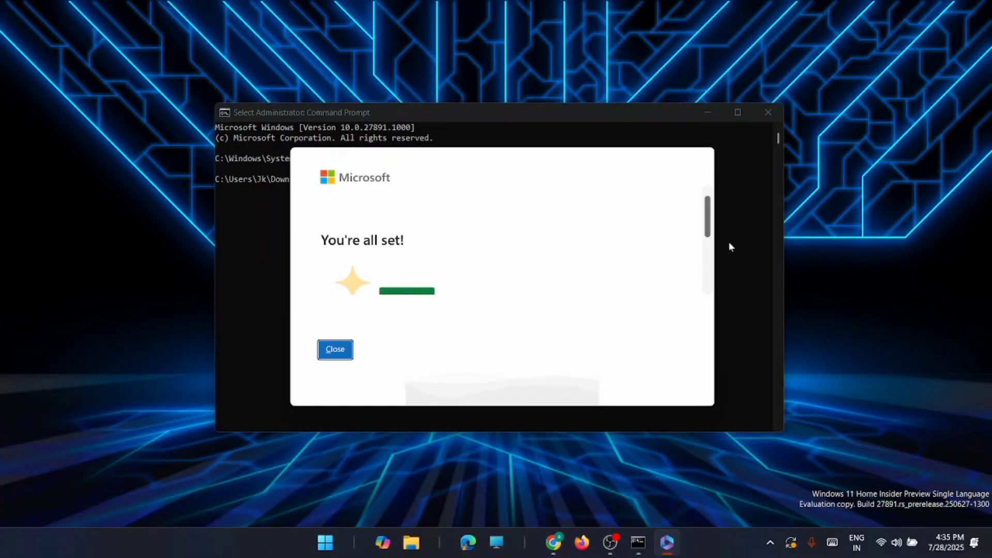
left_click_drag(708, 217, 707, 261)
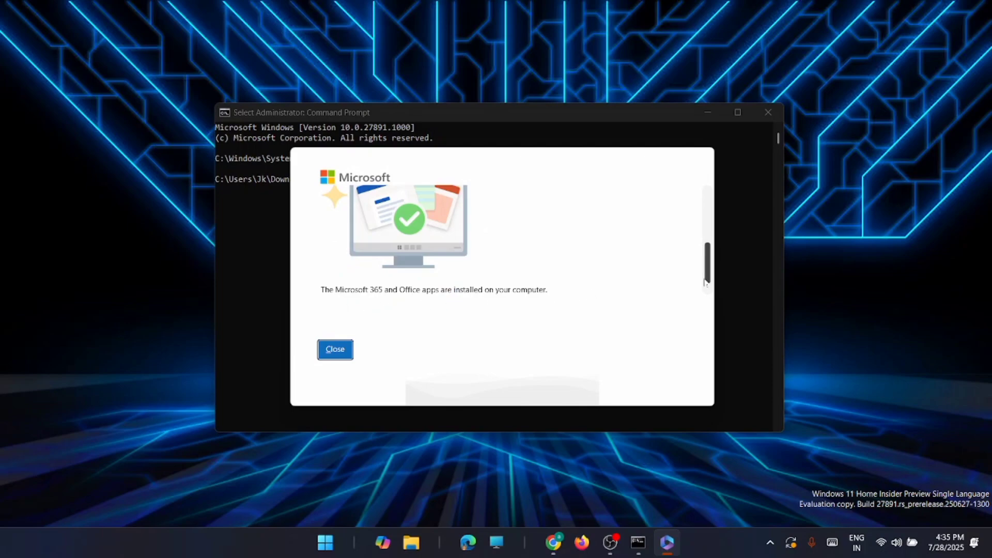
scroll(716, 279, "up", 1)
scroll(717, 232, "up", 2)
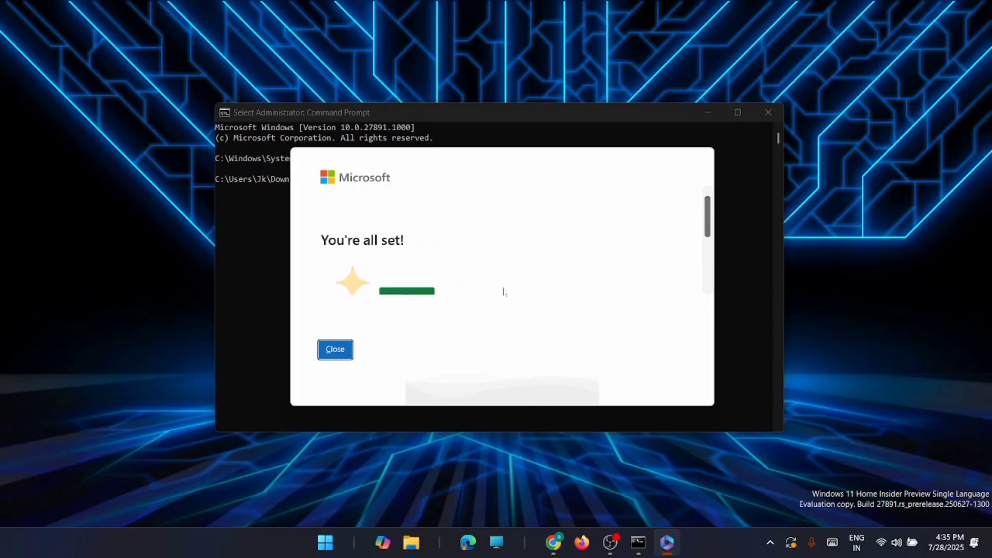
left_click(335, 350)
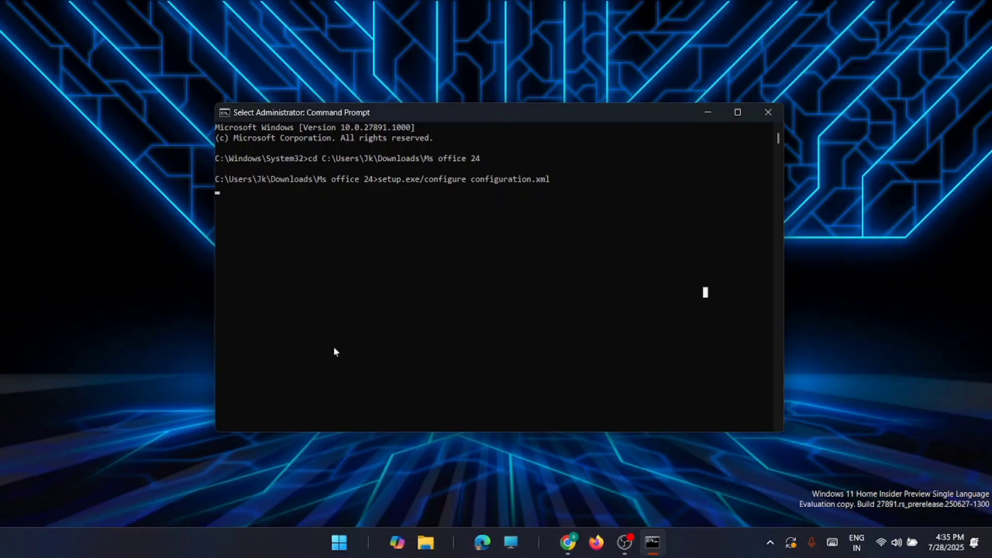
left_click(768, 113)
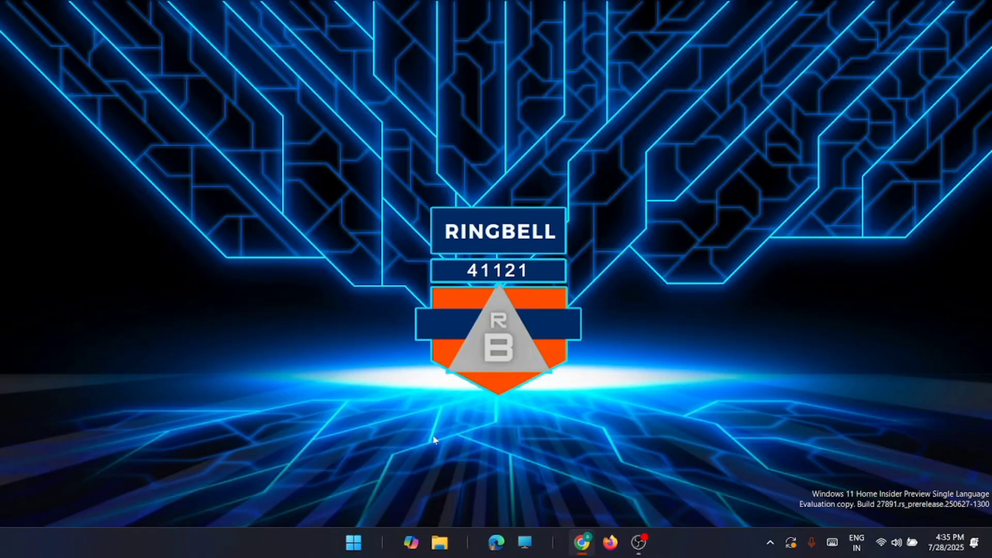
Step: Launch Word from the recently added apps and create a blank document
left_click(355, 544)
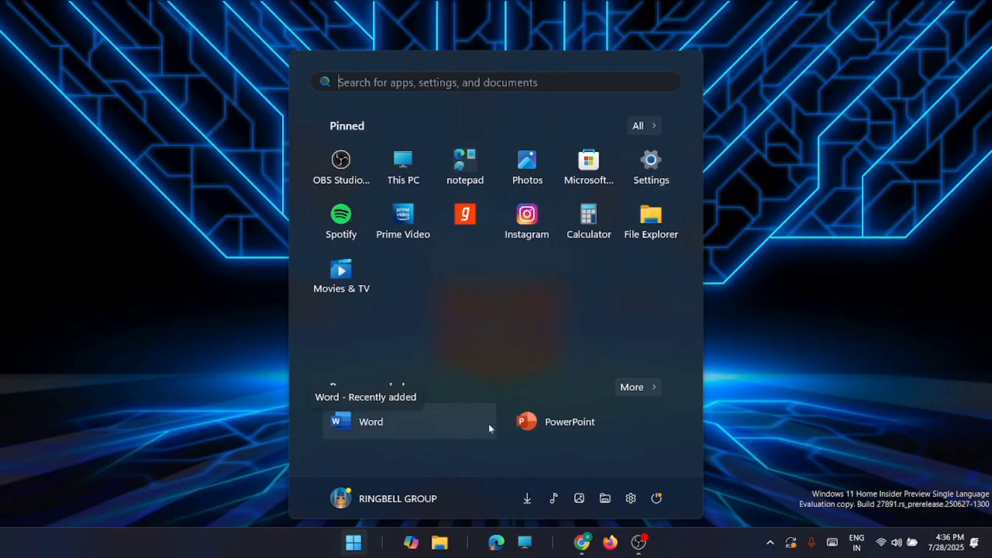
left_click(653, 387)
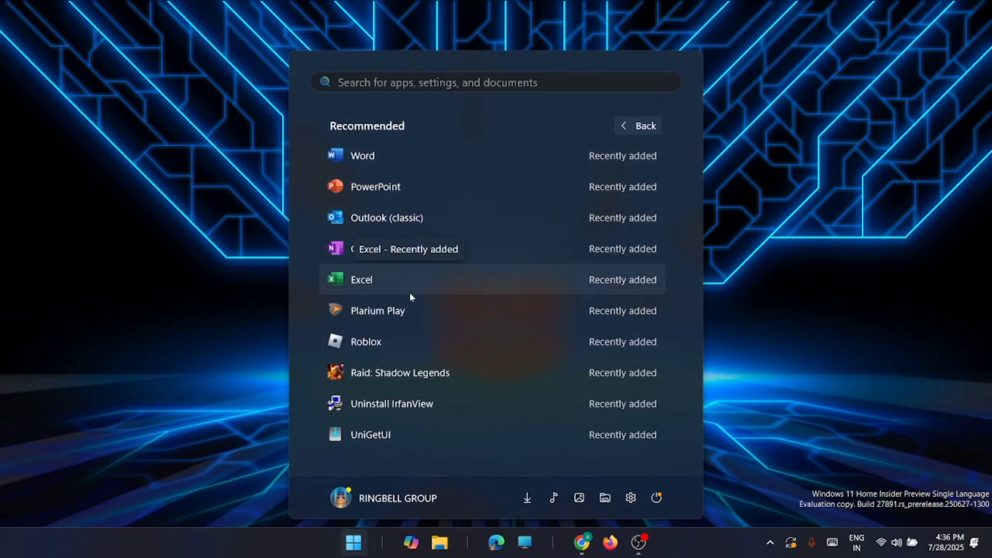
left_click(411, 156)
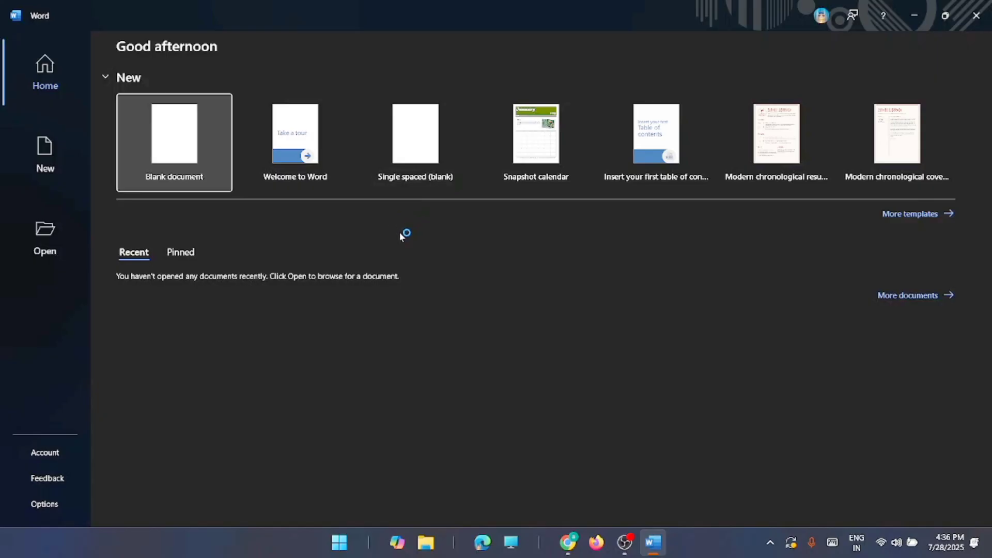
left_click(187, 165)
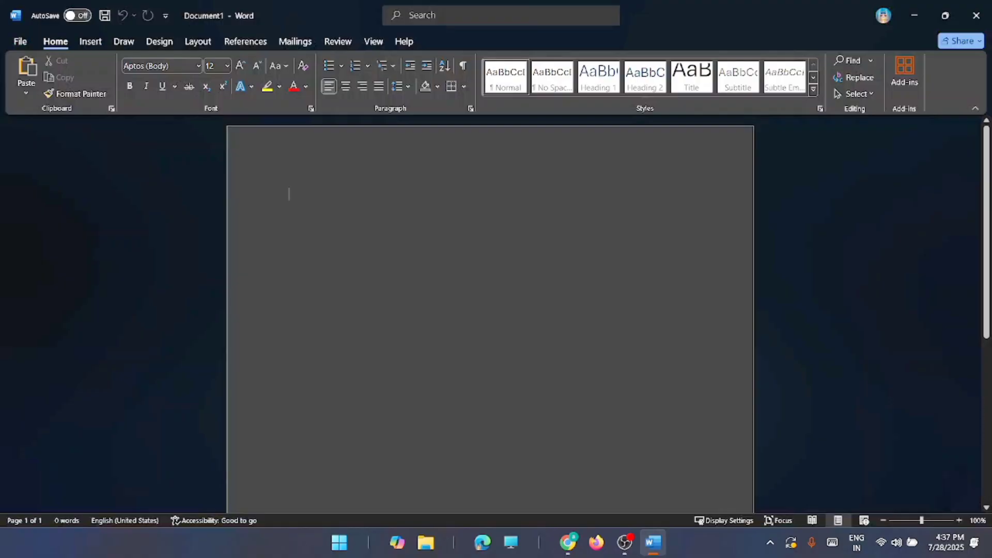
Step: Enter the text "WELCOME TO RINGBELL" in the blank document and minimize the Word window
type("WELCO")
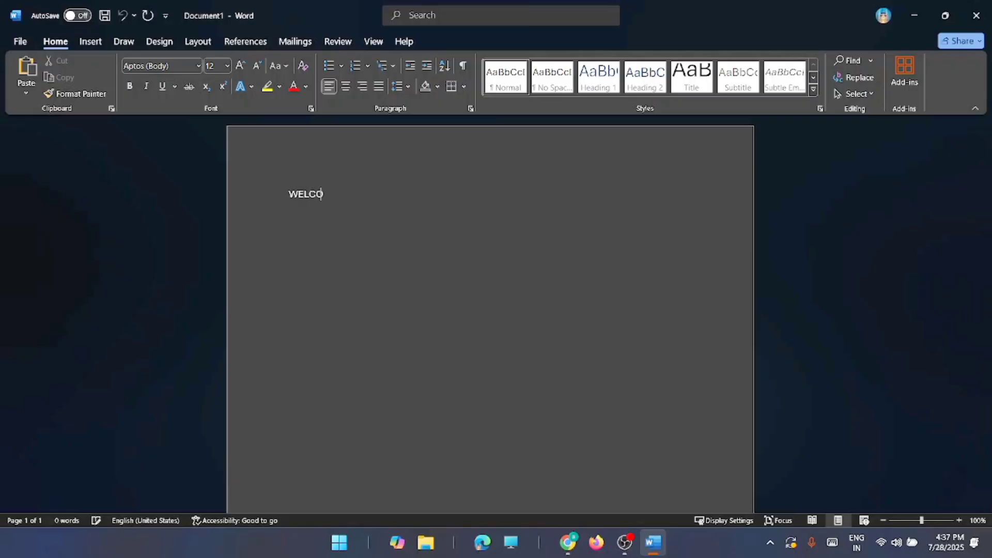
type("ME T")
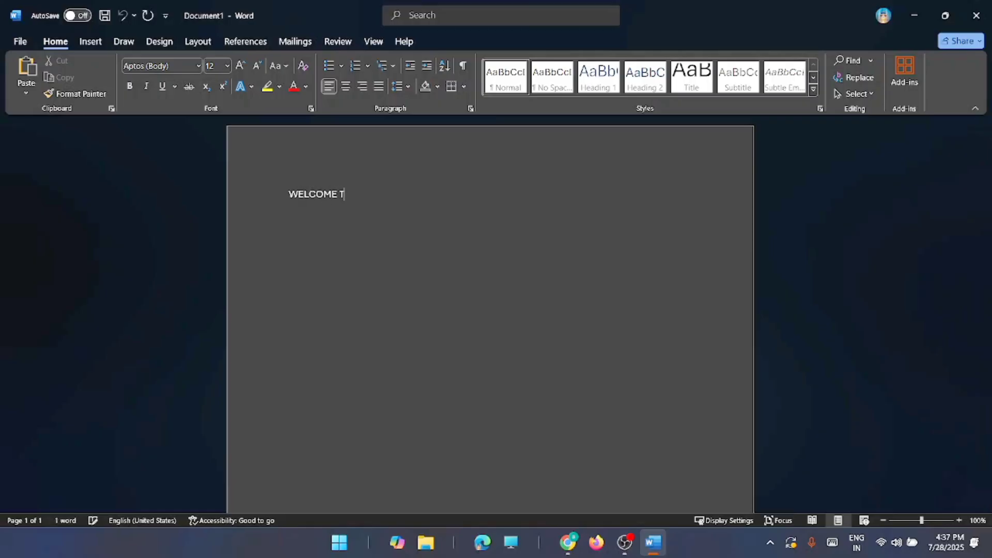
type("O RI")
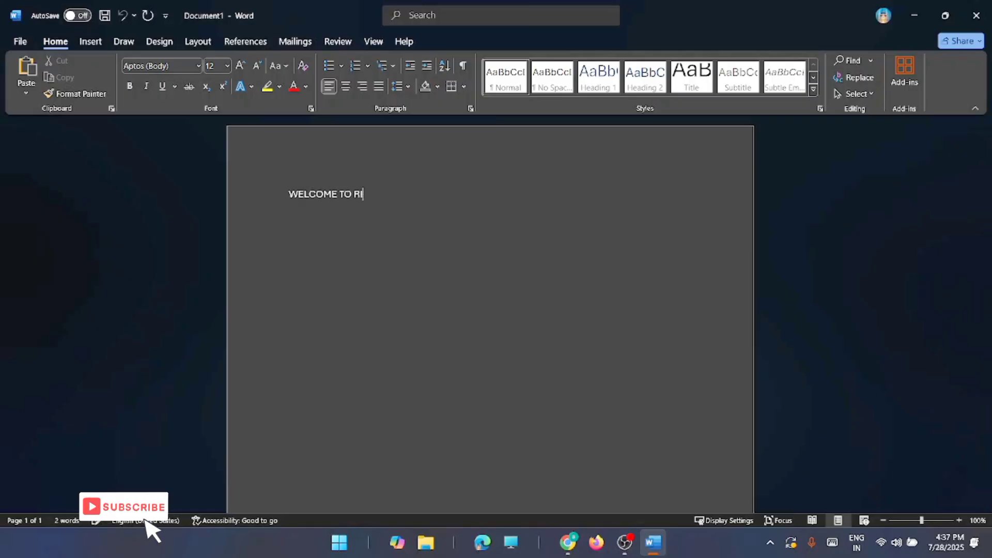
type("NGBELL")
left_click(915, 18)
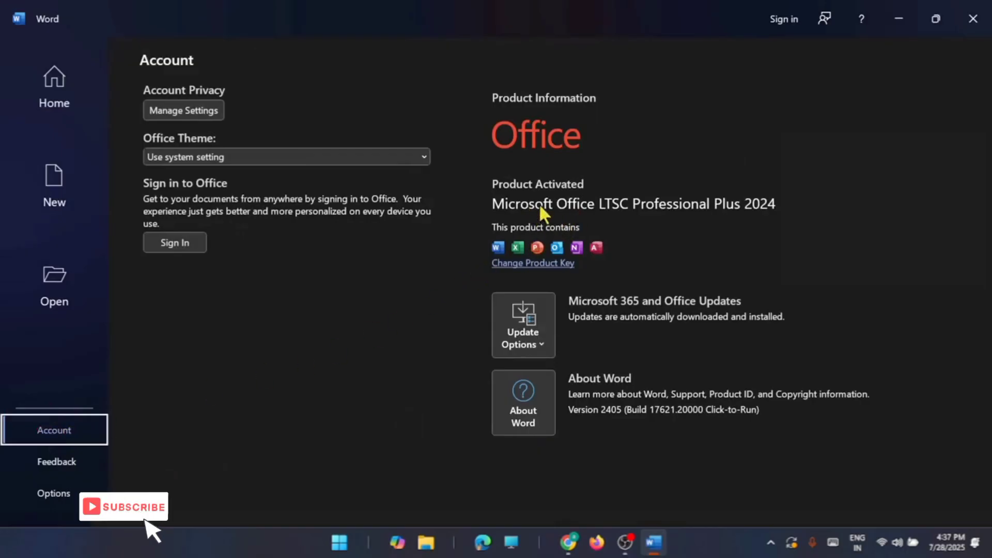